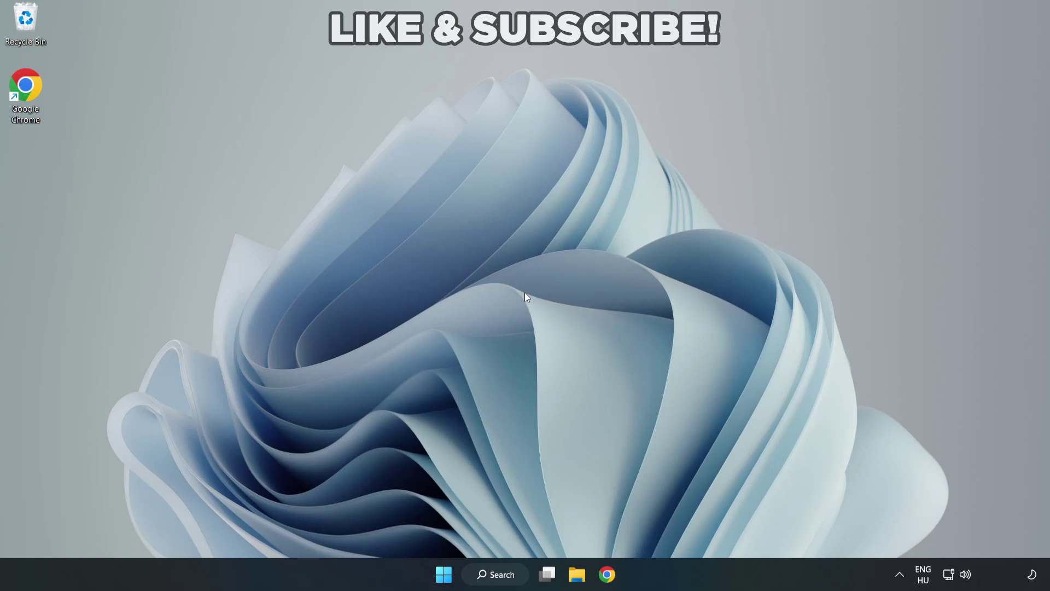
- Search Windows for 'device manager' and launch Device Manager from the results
{"action": "left_click", "coordinate": [502, 577]}
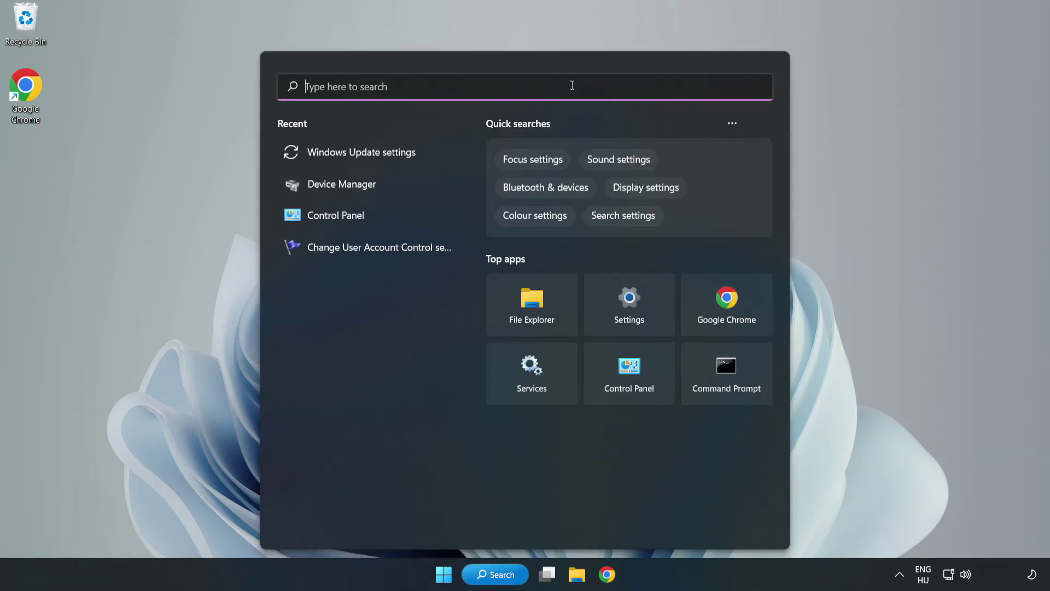
{"action": "type", "text": "devic"}
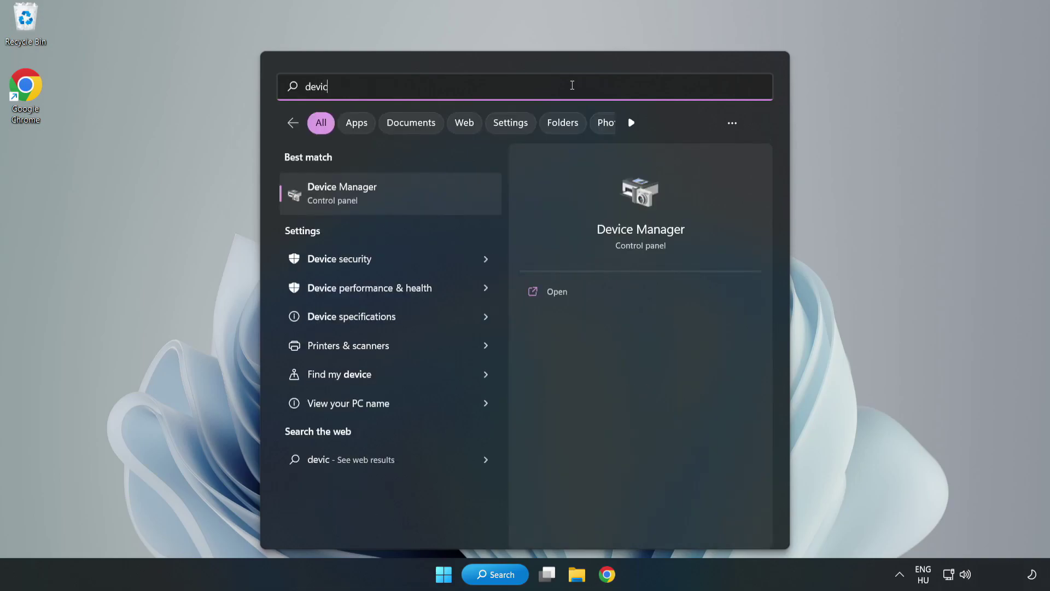
{"action": "type", "text": "e manager"}
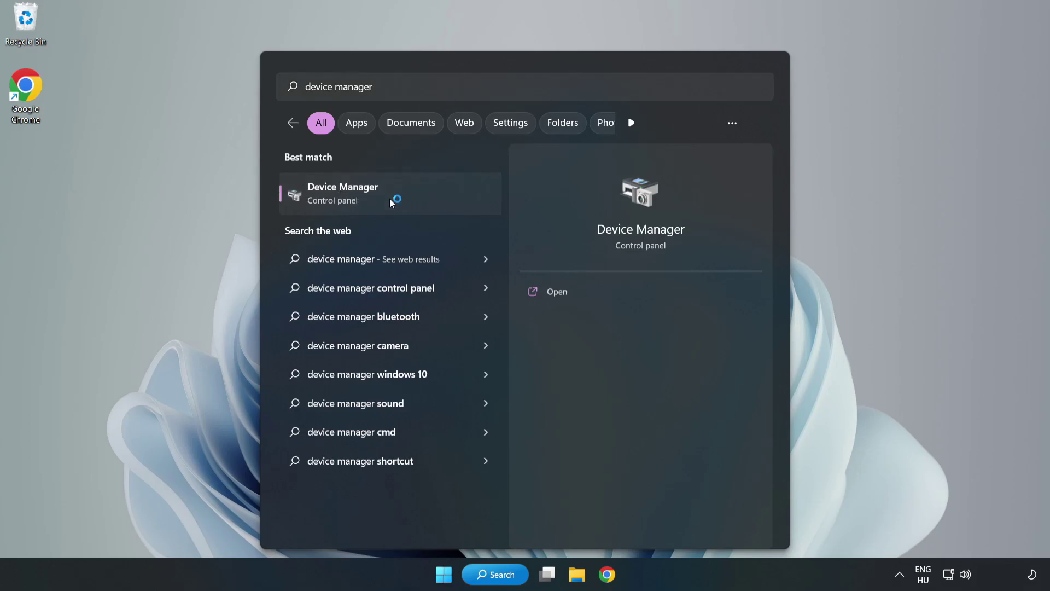
{"action": "left_click", "coordinate": [392, 203]}
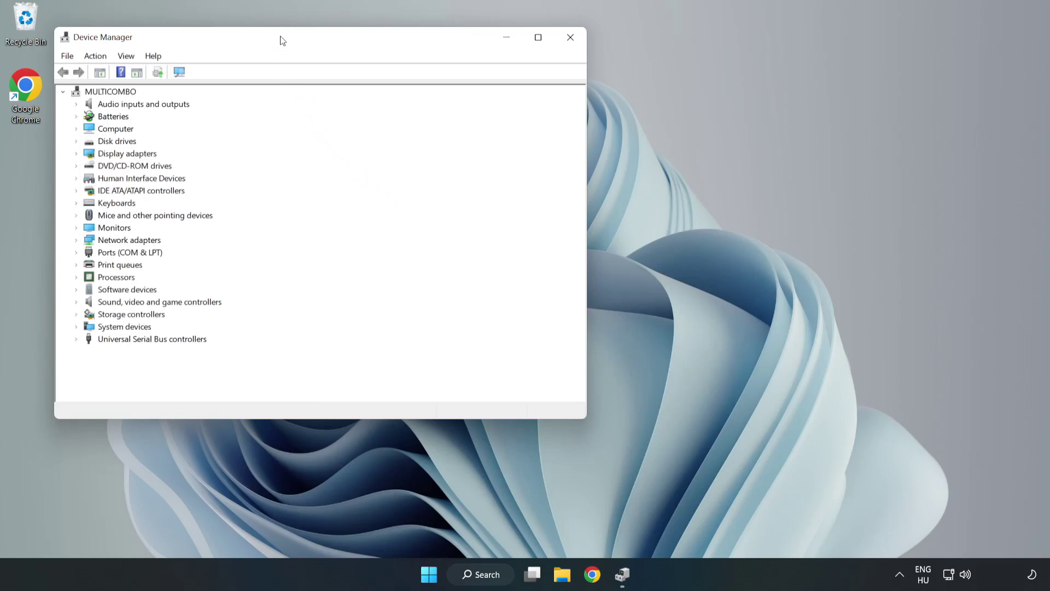
- Auto-search for a newer VMware SVGA 3D driver under Display adapters; the best one is already installed
{"action": "left_click_drag", "start_coordinate": [281, 38], "coordinate": [467, 94]}
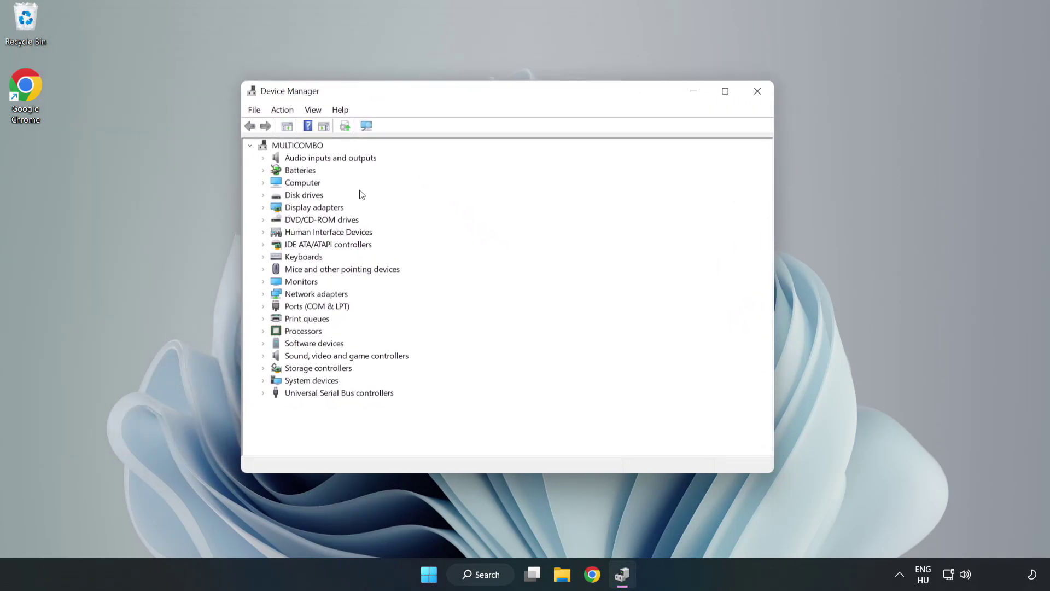
{"action": "left_click", "coordinate": [263, 212]}
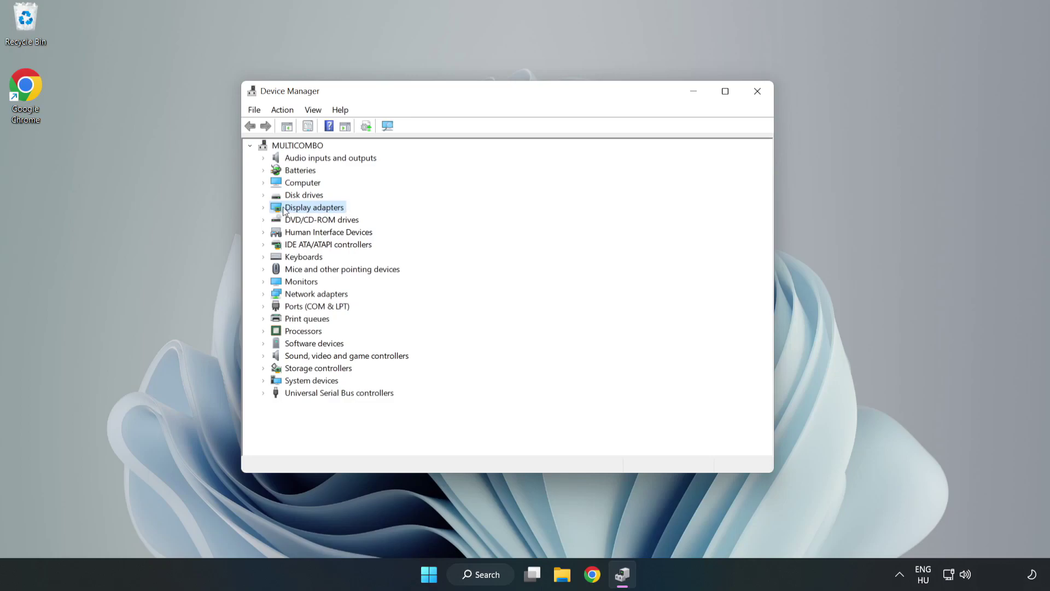
{"action": "left_click", "coordinate": [263, 207]}
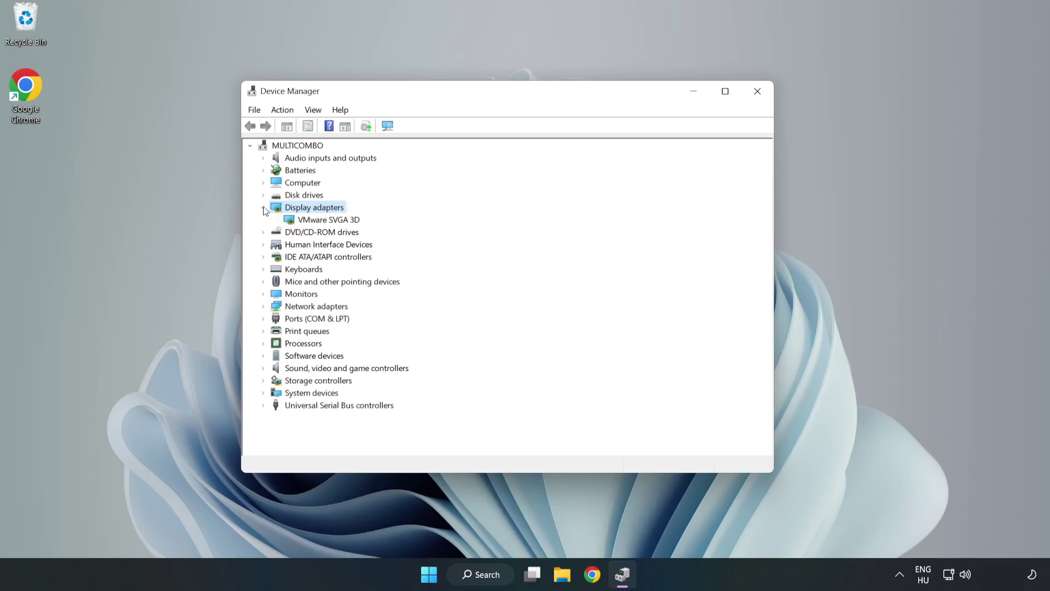
{"action": "left_click", "coordinate": [331, 220]}
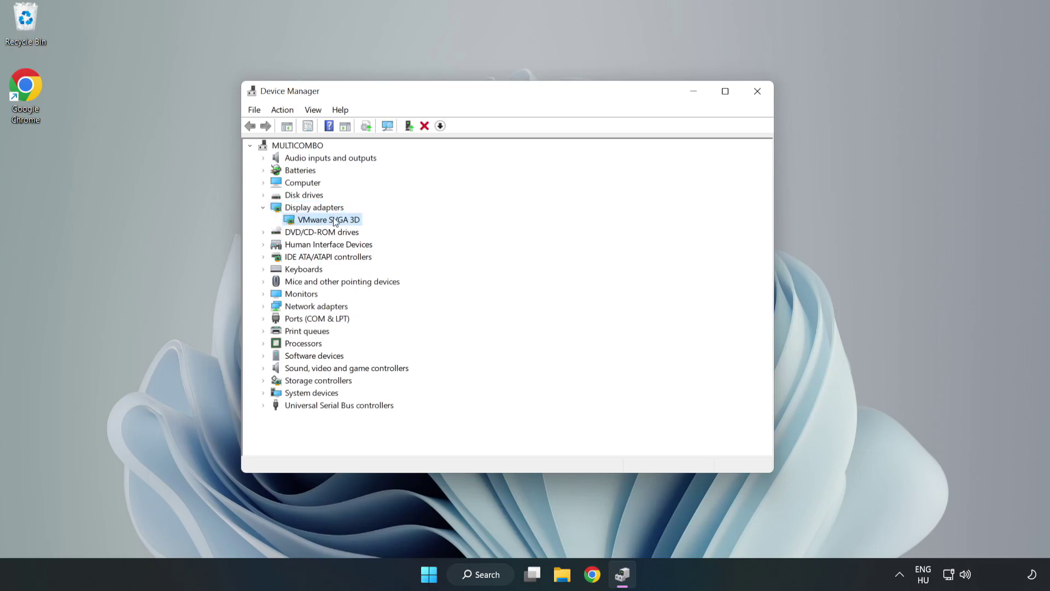
{"action": "right_click", "coordinate": [326, 222]}
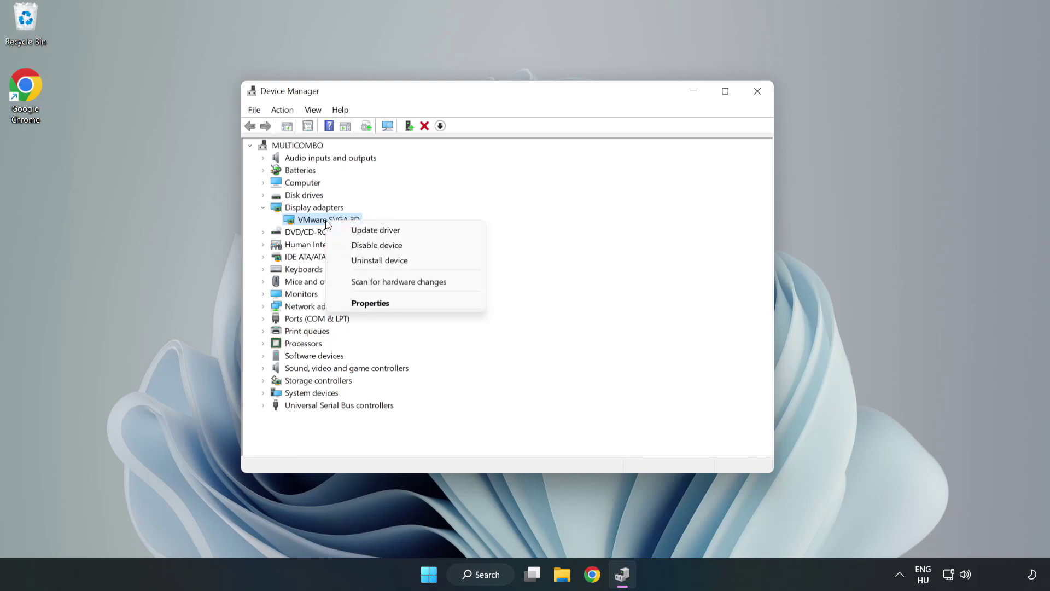
{"action": "left_click", "coordinate": [407, 233]}
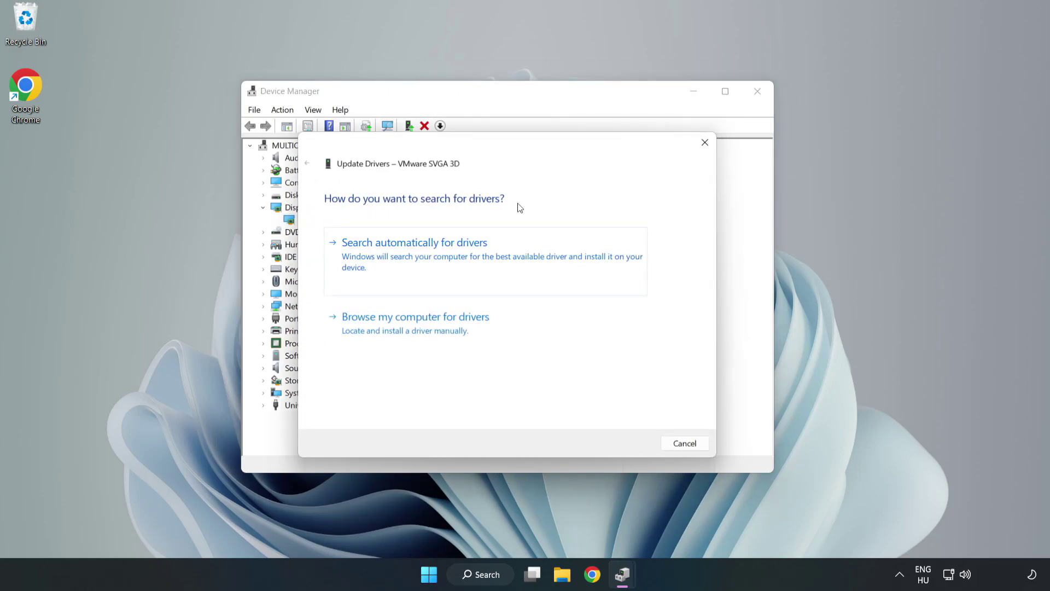
{"action": "left_click", "coordinate": [418, 256]}
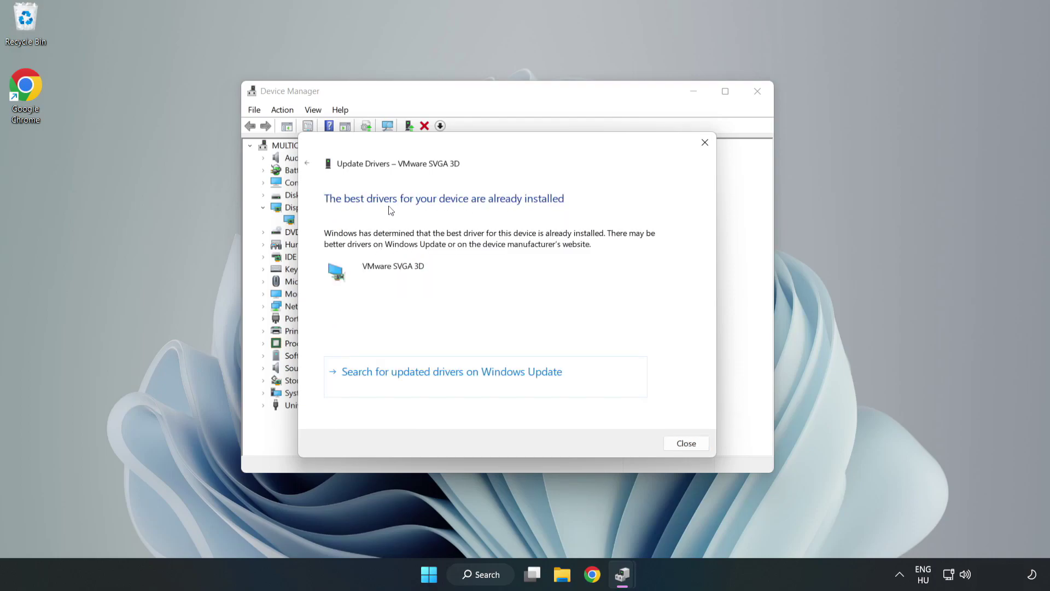
{"action": "left_click", "coordinate": [686, 444]}
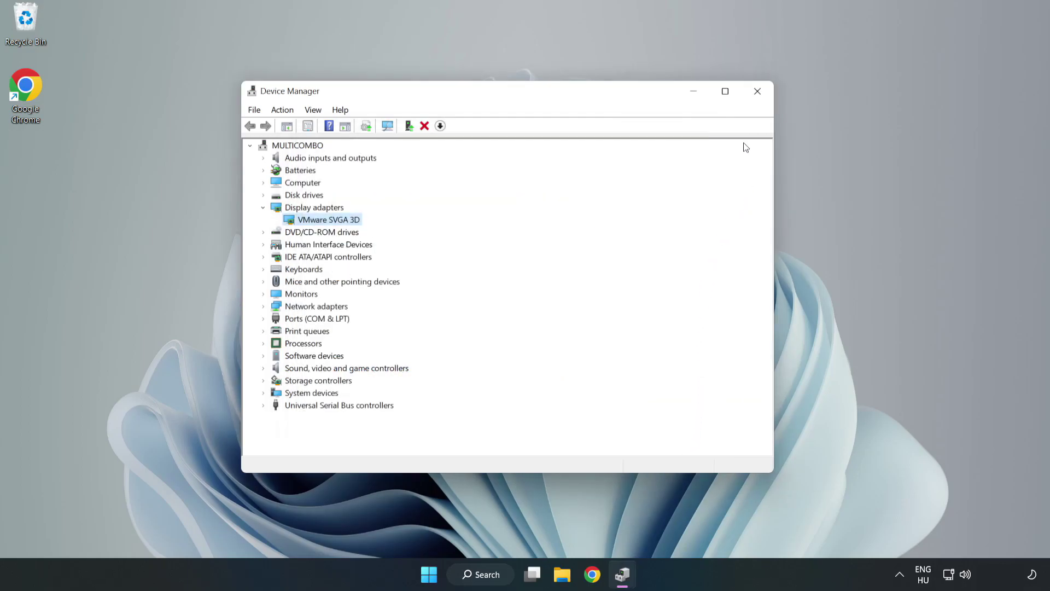
- Close Device Manager and open Windows Update settings via a search for 'updates'
{"action": "left_click", "coordinate": [758, 95]}
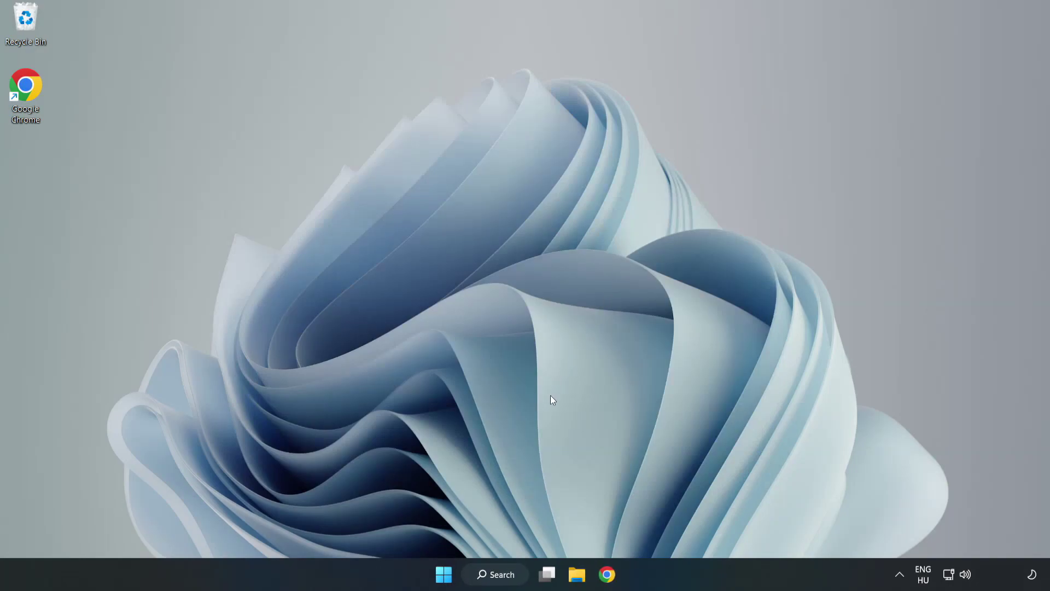
{"action": "left_click", "coordinate": [503, 575]}
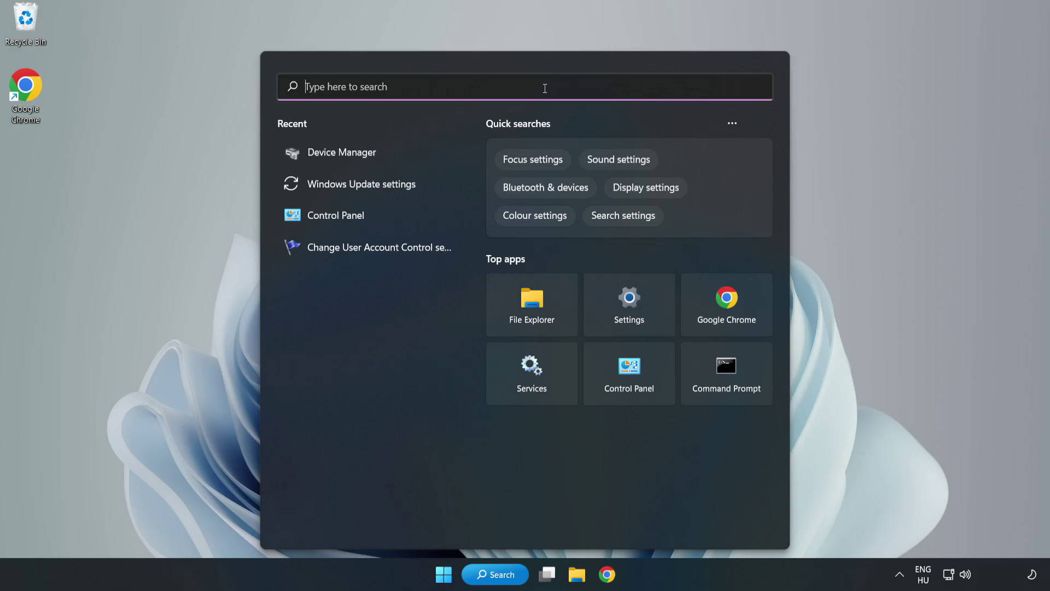
{"action": "type", "text": "updates"}
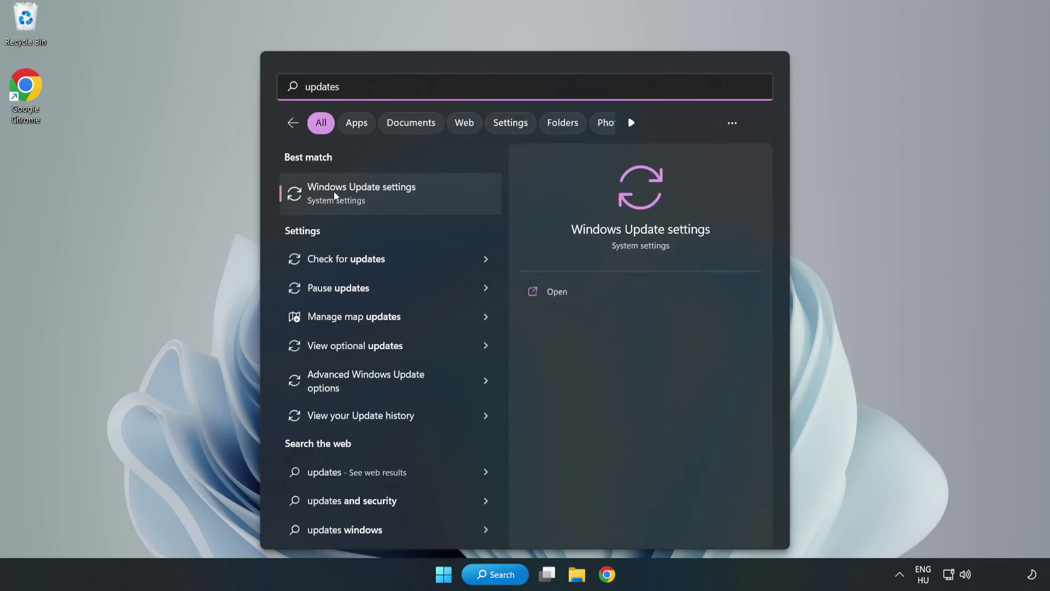
{"action": "left_click", "coordinate": [375, 200]}
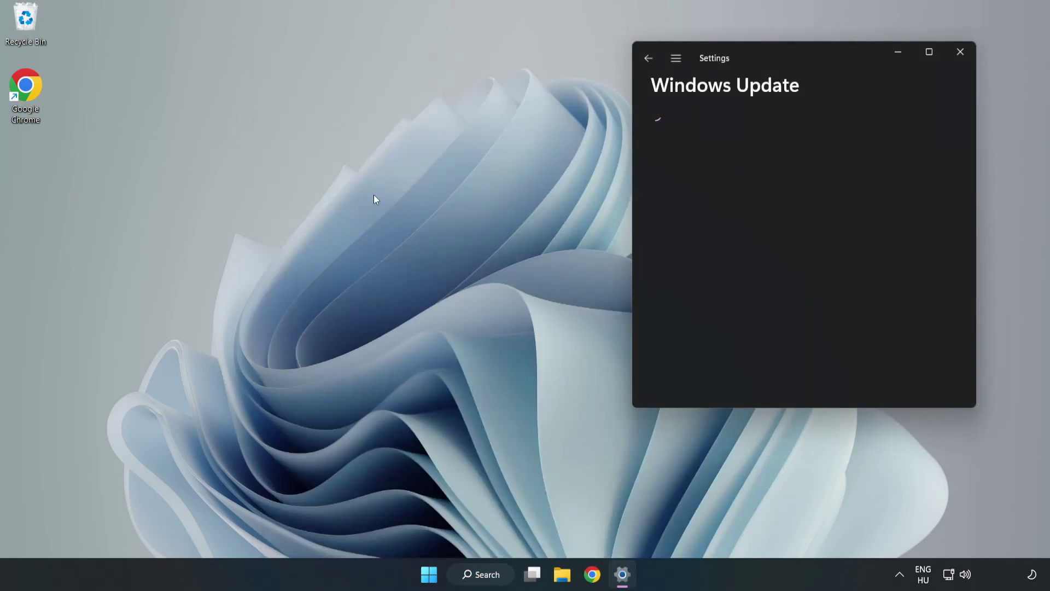
- Maximise Settings, check for Windows updates until up to date, then close Settings
{"action": "left_click", "coordinate": [928, 51]}
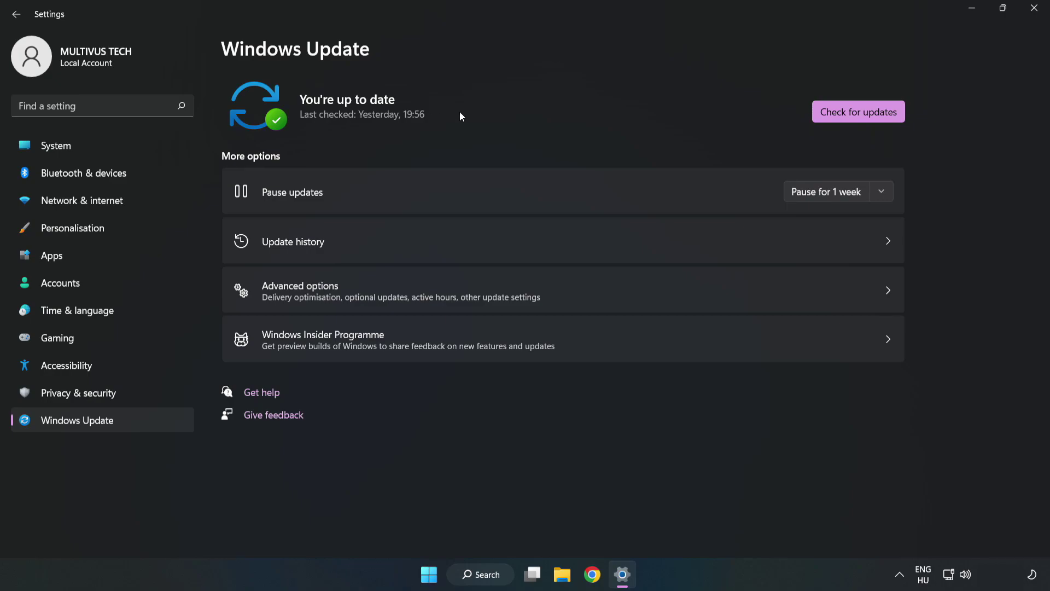
{"action": "left_click", "coordinate": [862, 114]}
{"action": "left_click", "coordinate": [1035, 11]}
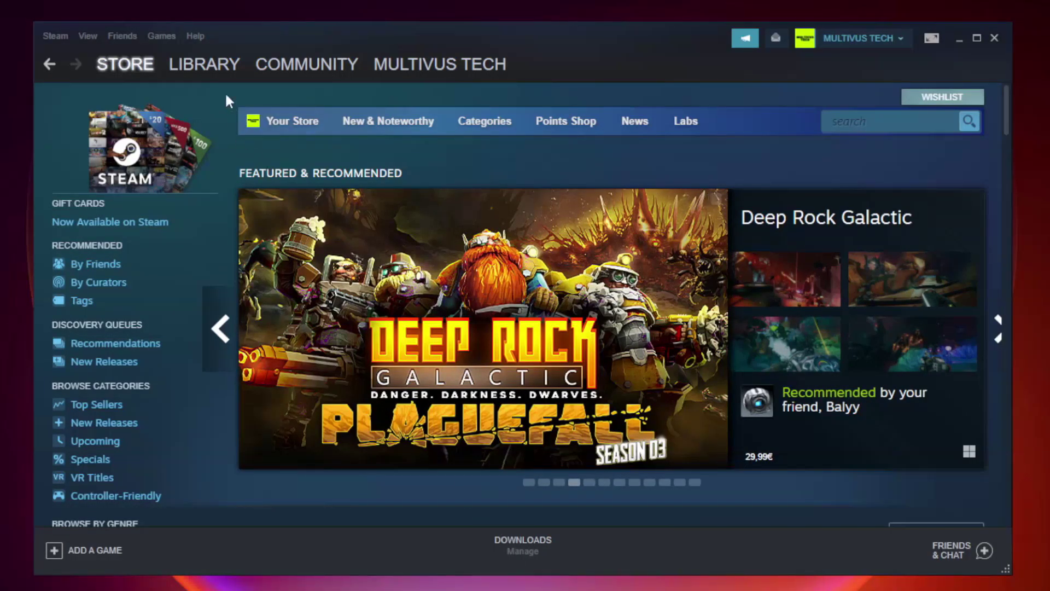
- Go to the Steam Library and bring up the context menu for favourited Unturned
{"action": "mouse_move", "coordinate": [207, 66]}
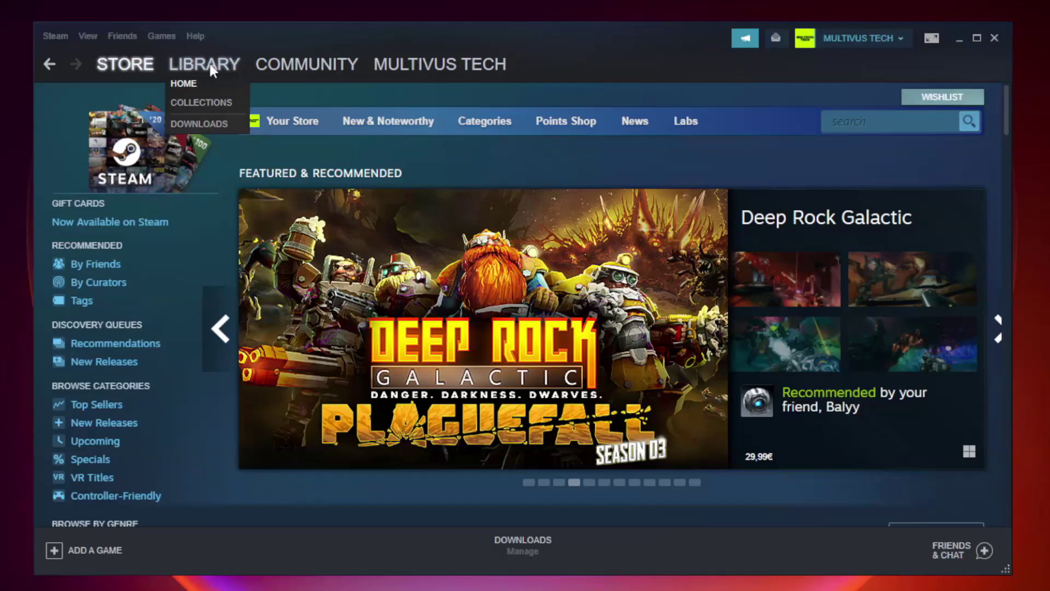
{"action": "left_click", "coordinate": [213, 70]}
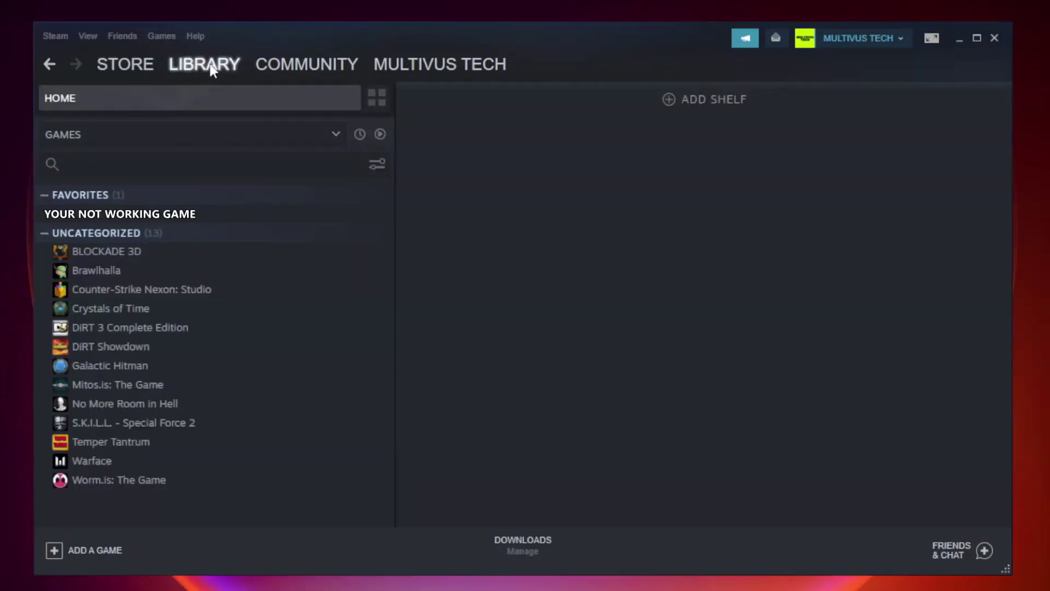
{"action": "right_click", "coordinate": [227, 219]}
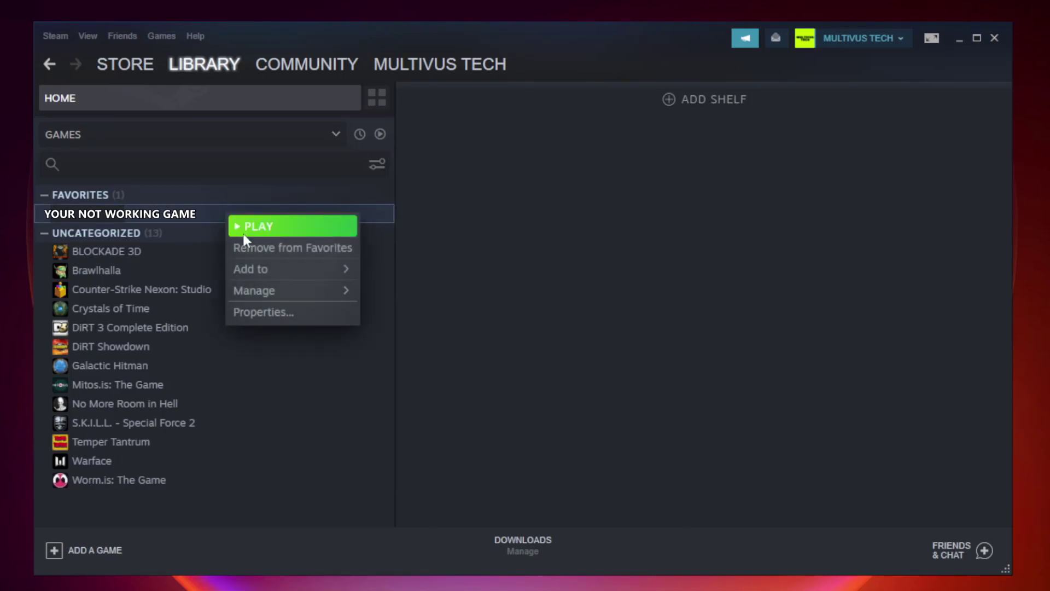
- Verify Unturned's game files from Properties > Local Files, validating all 9192 files
{"action": "left_click", "coordinate": [289, 311]}
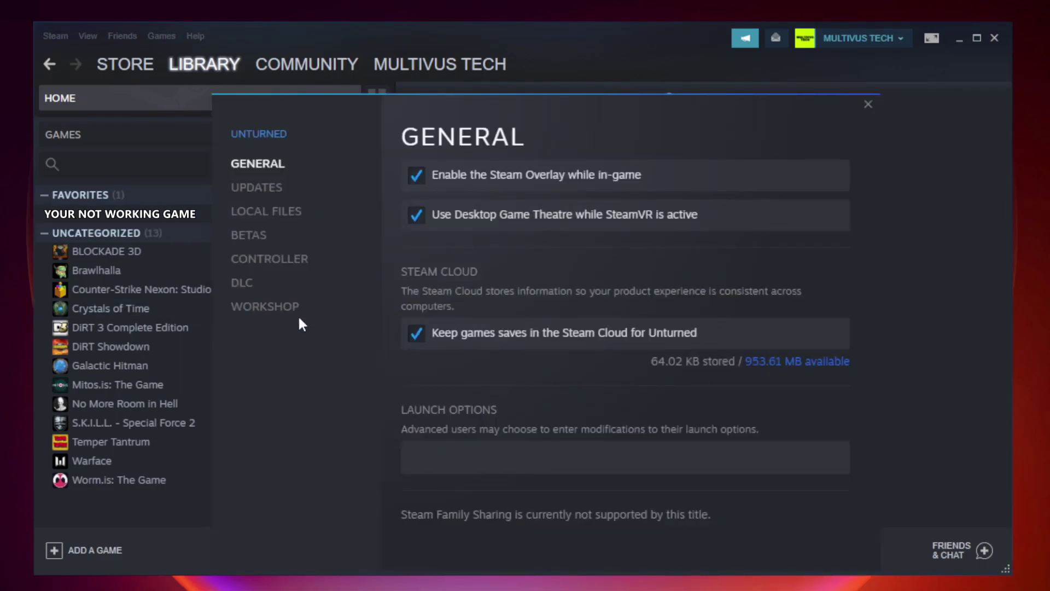
{"action": "left_click", "coordinate": [278, 217]}
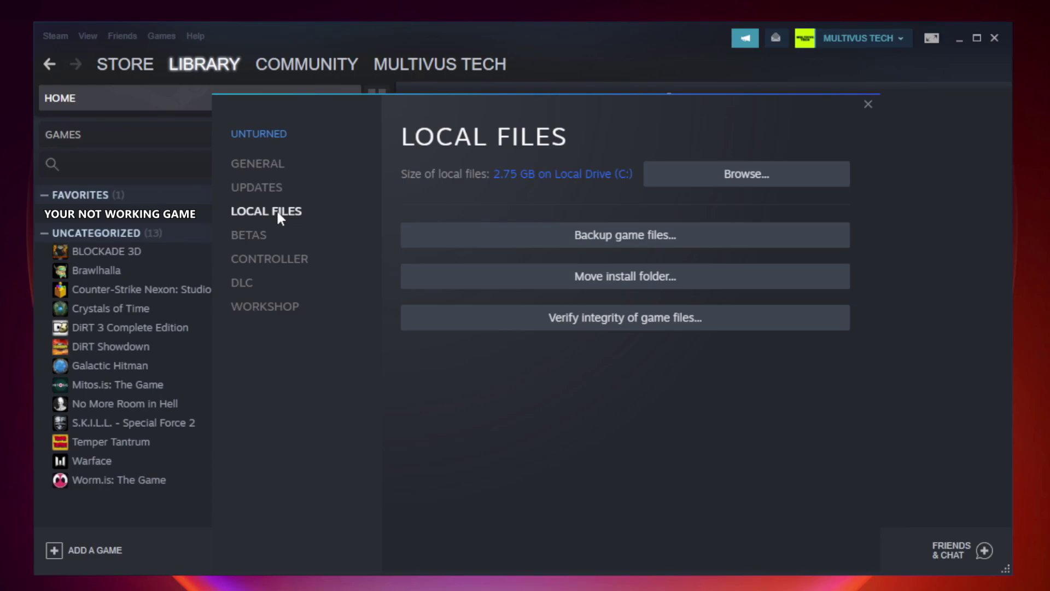
{"action": "left_click", "coordinate": [634, 323]}
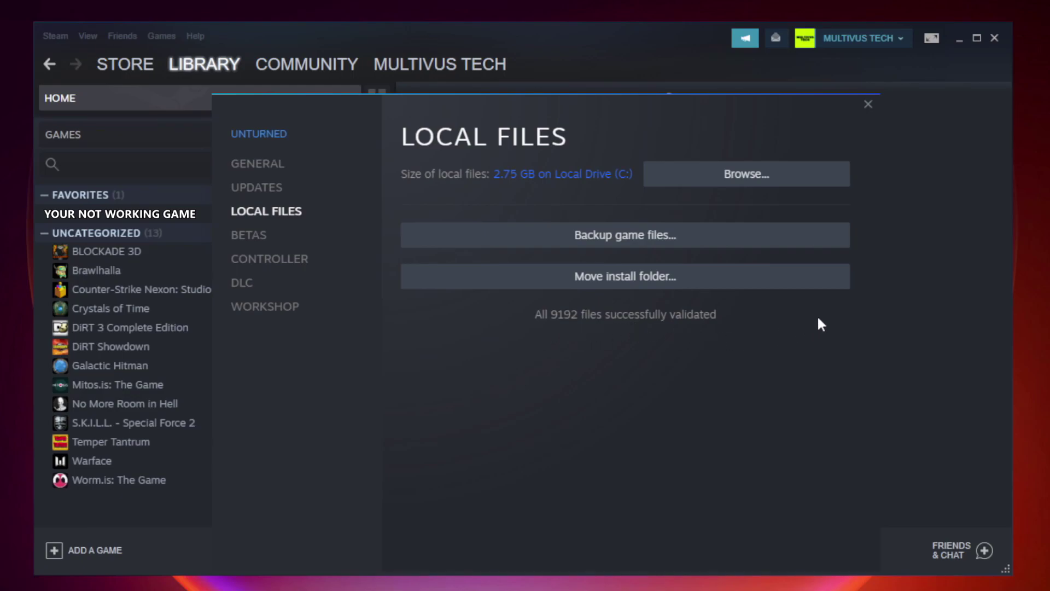
- Browse to the game's install folder and bring up the YOUR NOT WORKING GAME shortcut's context menu
{"action": "left_click", "coordinate": [750, 186]}
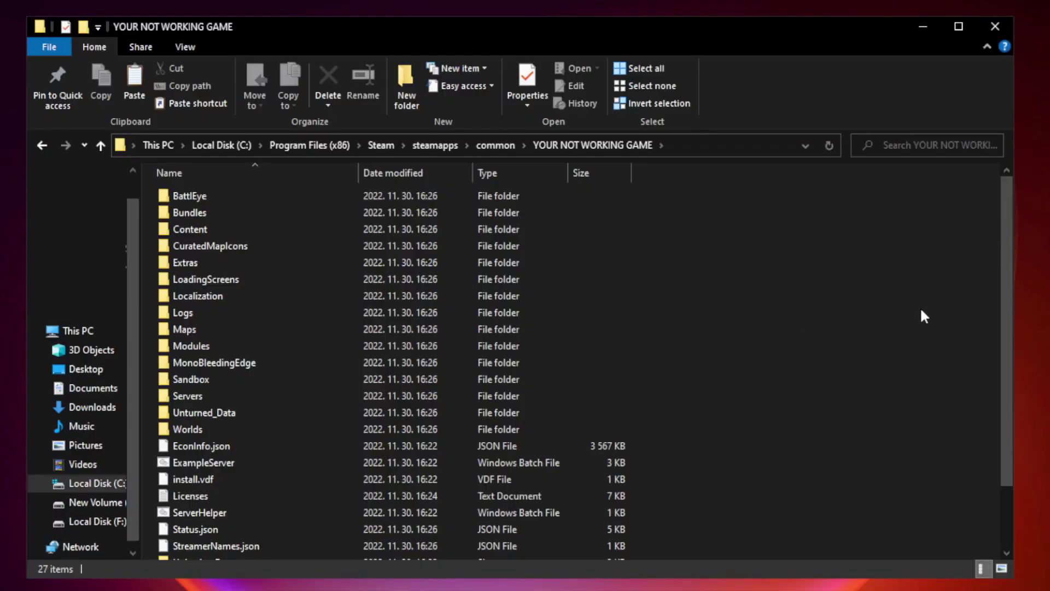
{"action": "left_click_drag", "start_coordinate": [1007, 286], "coordinate": [1008, 378]}
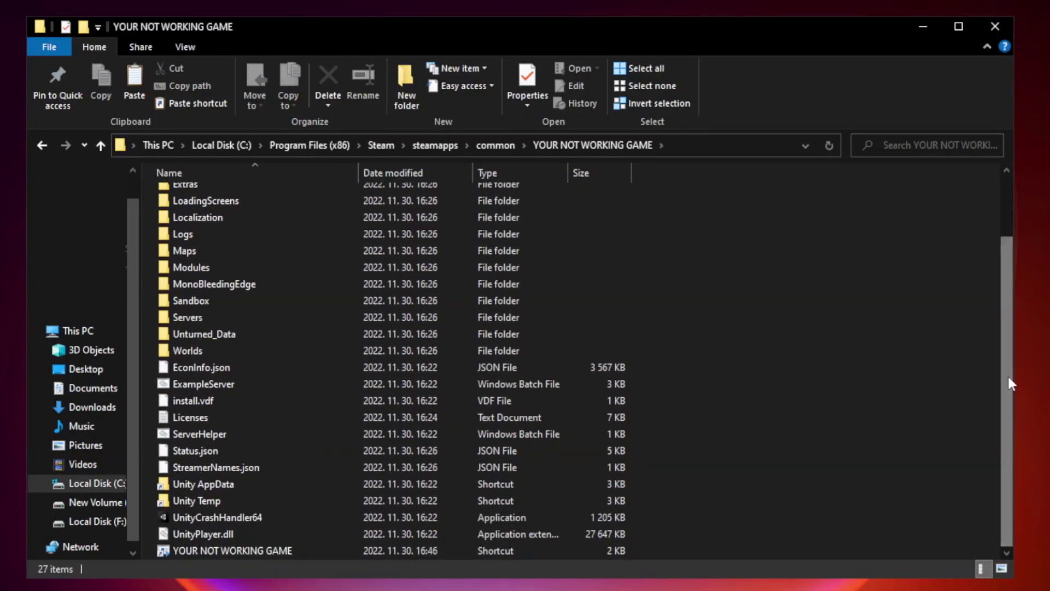
{"action": "left_click", "coordinate": [418, 549]}
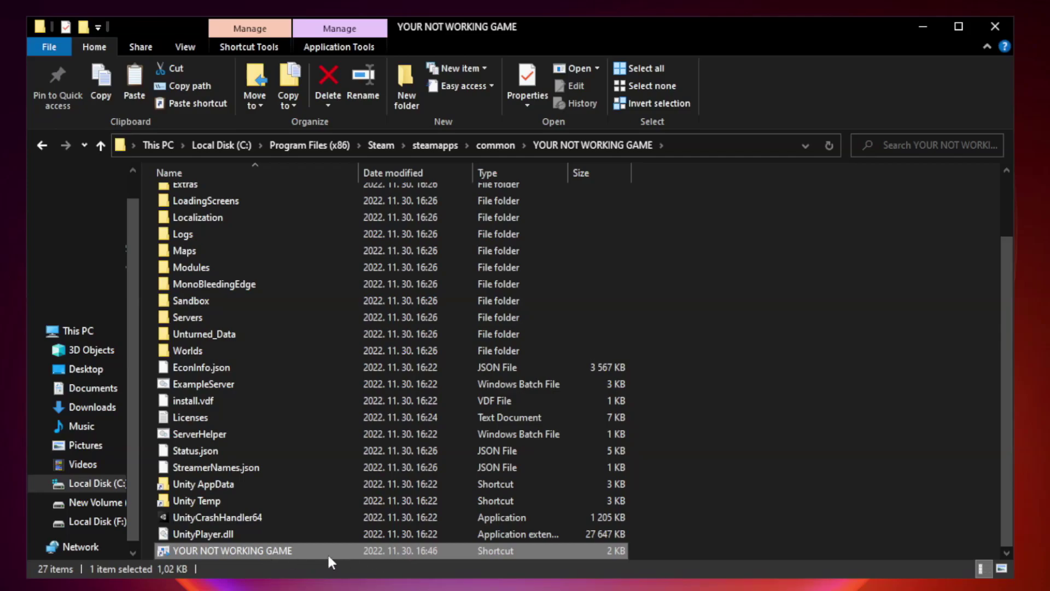
{"action": "right_click", "coordinate": [356, 550]}
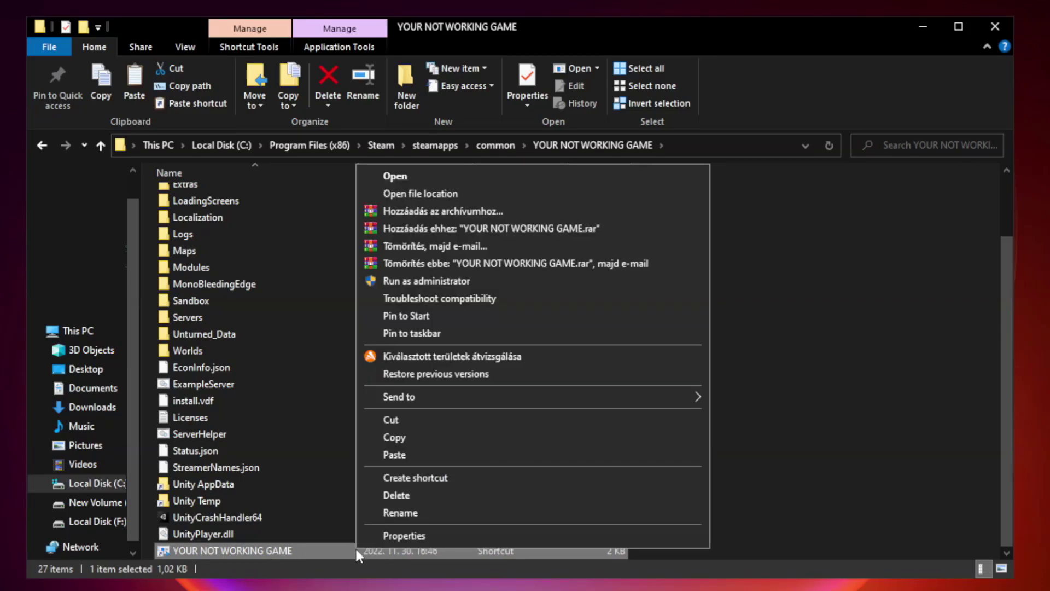
- Open the game shortcut's Properties and go to its Compatibility settings
{"action": "left_click", "coordinate": [529, 535]}
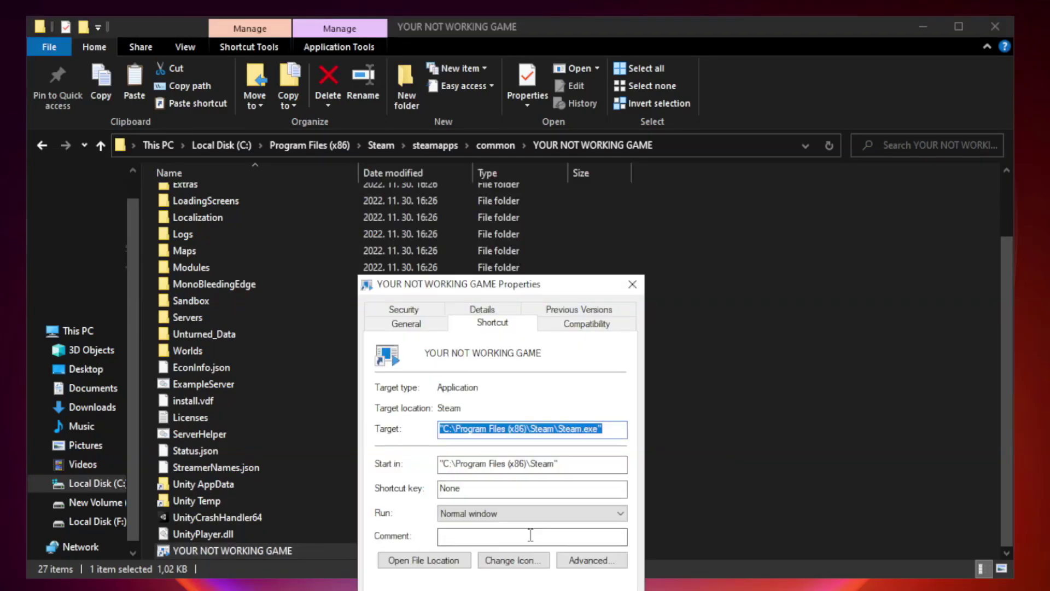
{"action": "left_click_drag", "start_coordinate": [522, 288], "coordinate": [520, 119]}
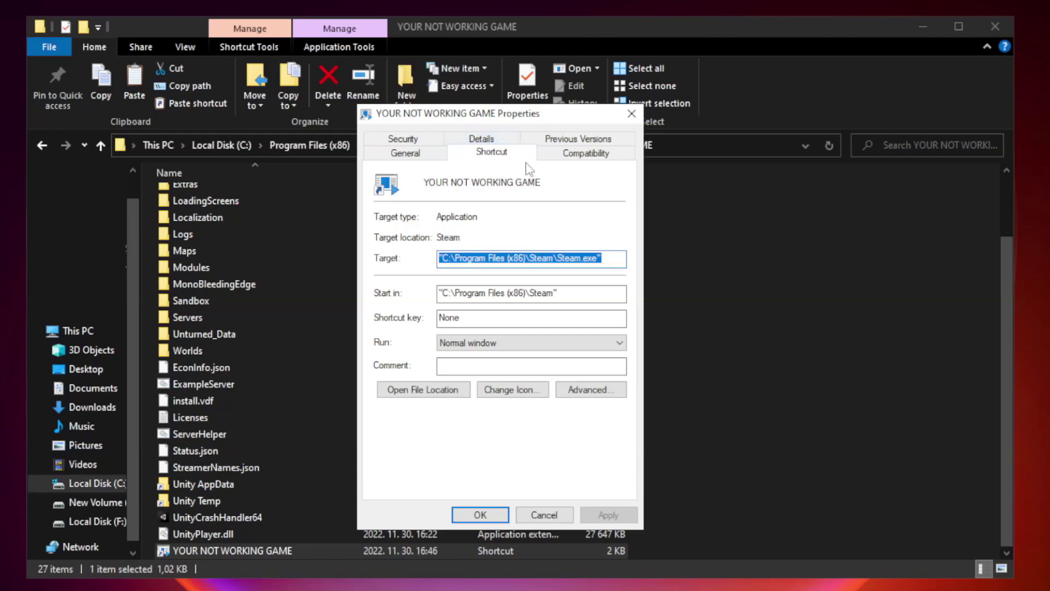
{"action": "left_click", "coordinate": [583, 158]}
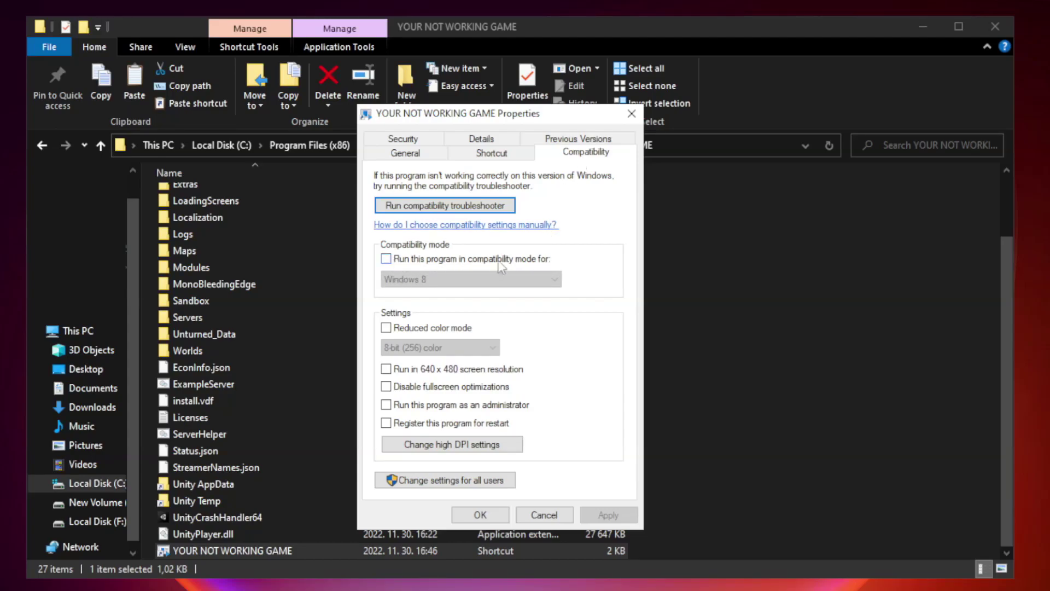
- Enable Windows 8 compatibility mode, disable fullscreen optimizations, run as administrator, and apply
{"action": "left_click", "coordinate": [419, 264]}
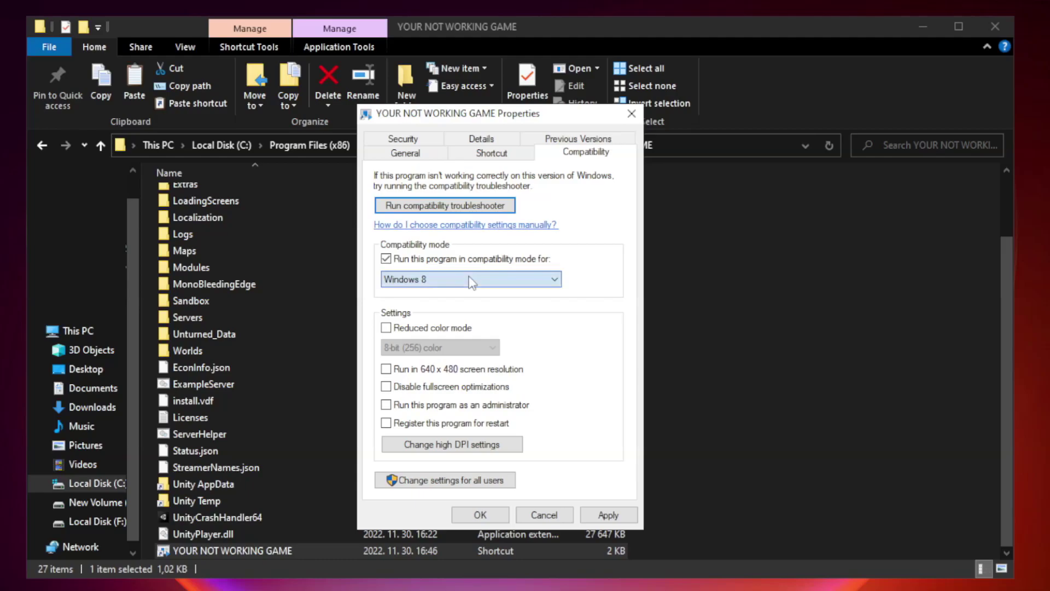
{"action": "left_click", "coordinate": [437, 279]}
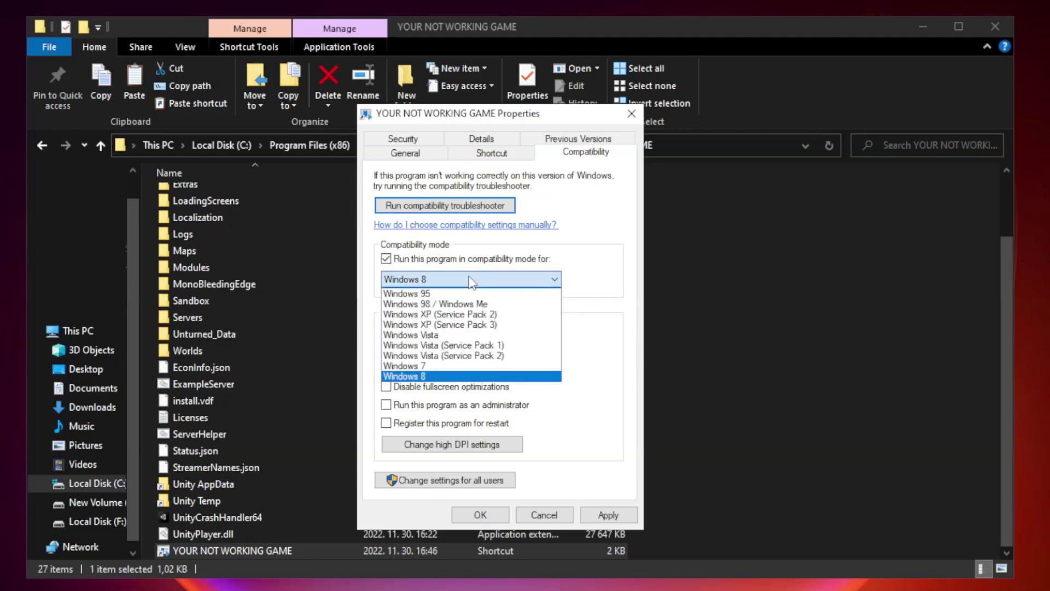
{"action": "left_click", "coordinate": [444, 377]}
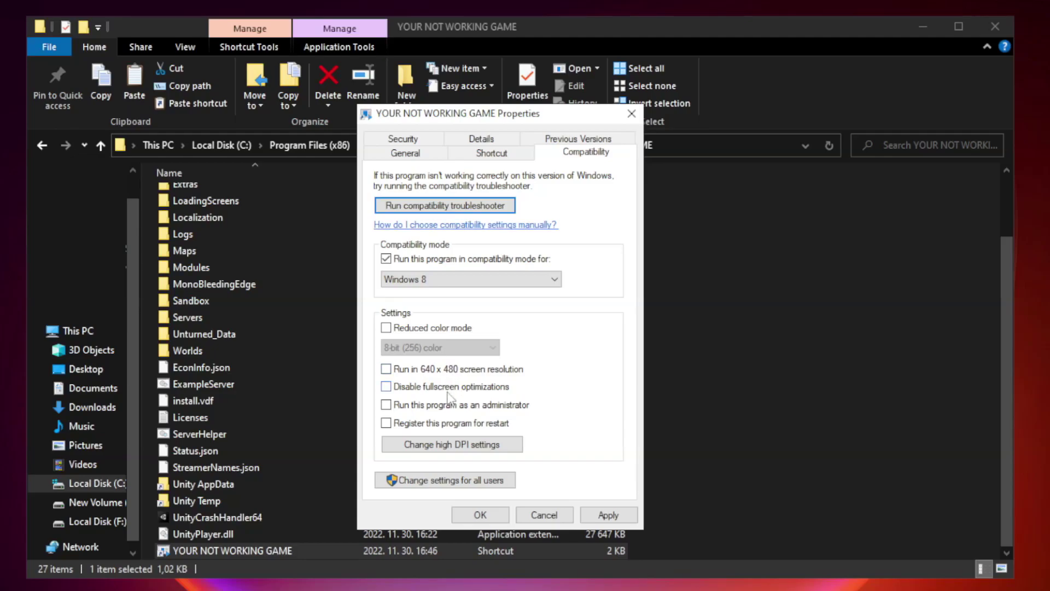
{"action": "left_click", "coordinate": [411, 390]}
{"action": "left_click", "coordinate": [413, 410]}
{"action": "left_click", "coordinate": [616, 518]}
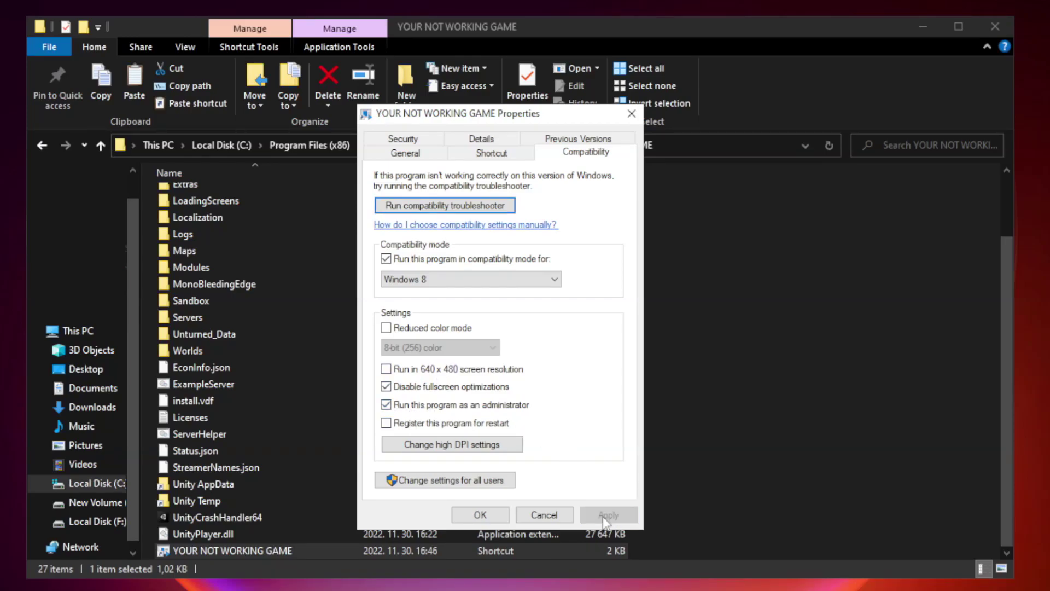
{"action": "left_click", "coordinate": [479, 515]}
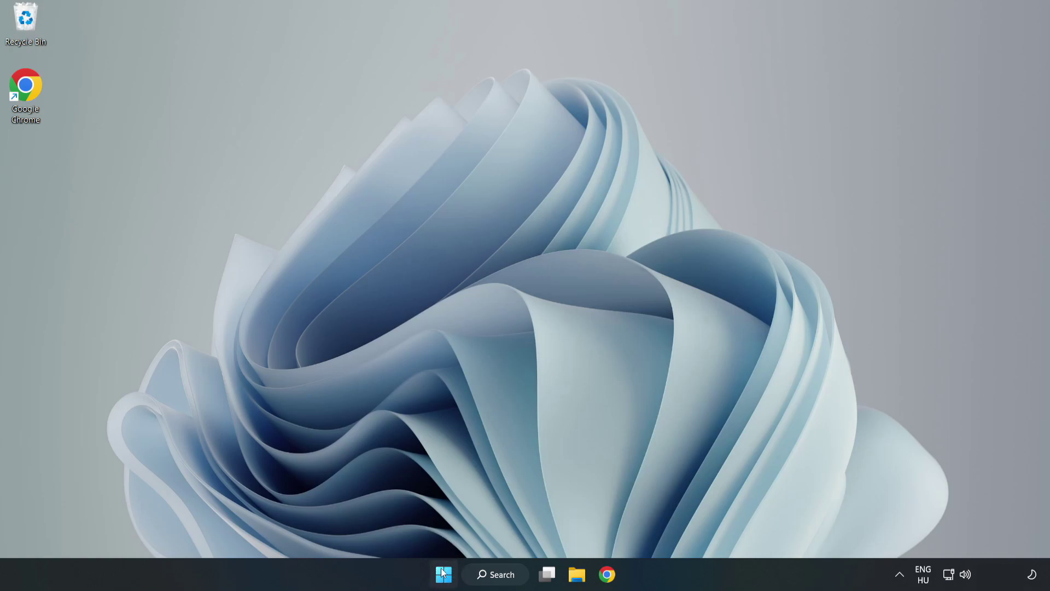
- Open Task Manager from the Start context menu and show the Startup apps list
{"action": "right_click", "coordinate": [446, 578]}
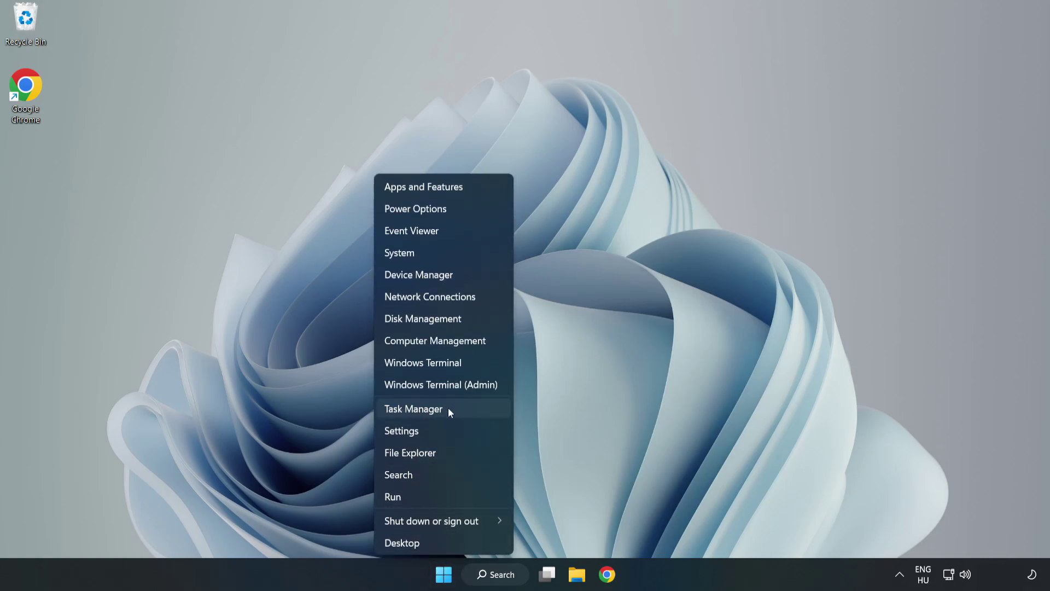
{"action": "left_click", "coordinate": [416, 409]}
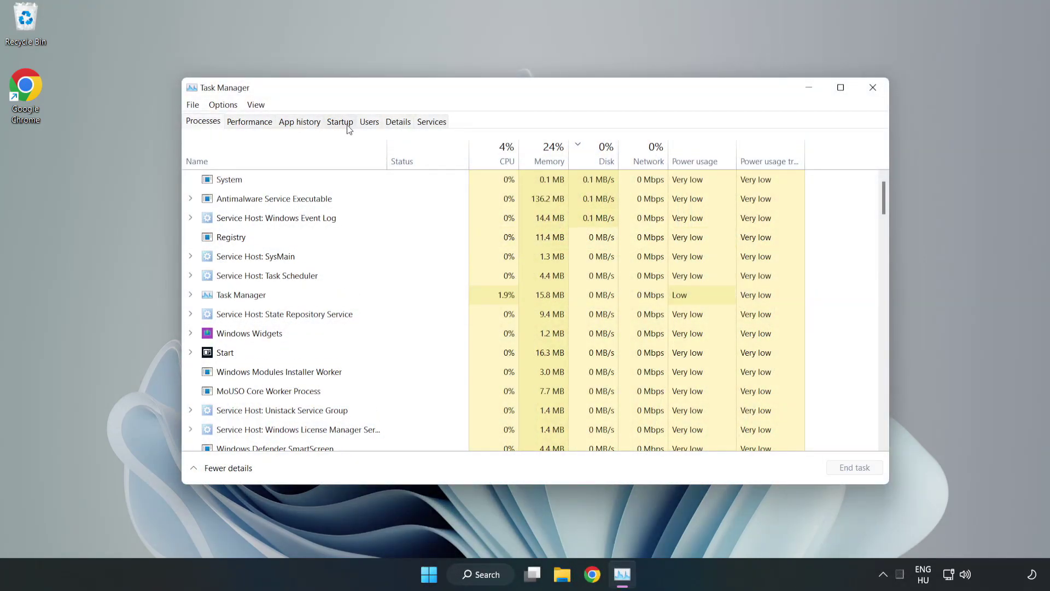
{"action": "left_click", "coordinate": [340, 122]}
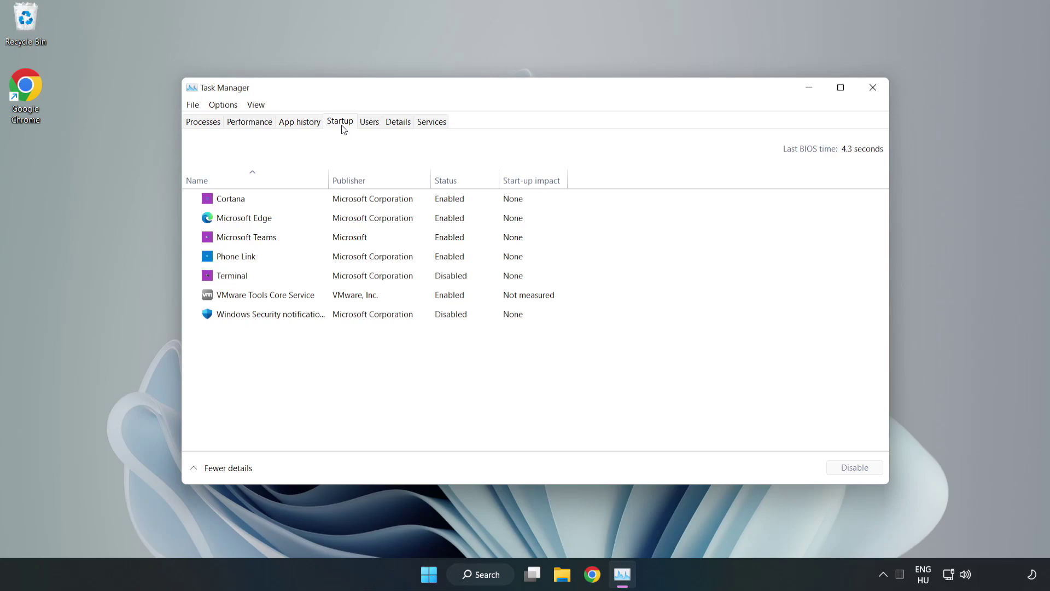
- Disable Cortana, Microsoft Edge, Microsoft Teams and Phone Link at startup, then close Task Manager
{"action": "left_click", "coordinate": [362, 207]}
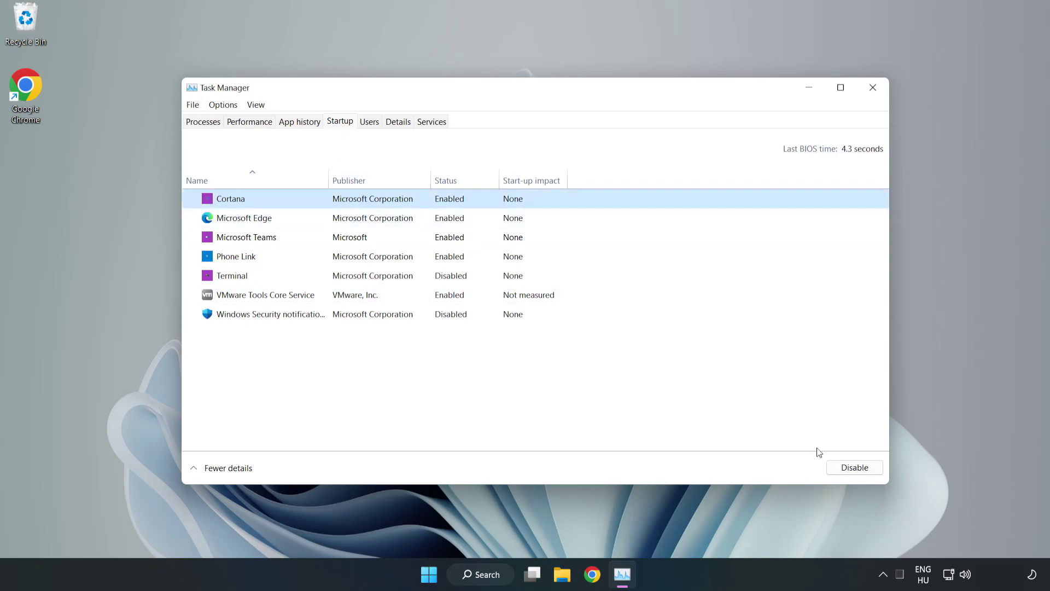
{"action": "left_click", "coordinate": [845, 467]}
{"action": "left_click", "coordinate": [456, 218]}
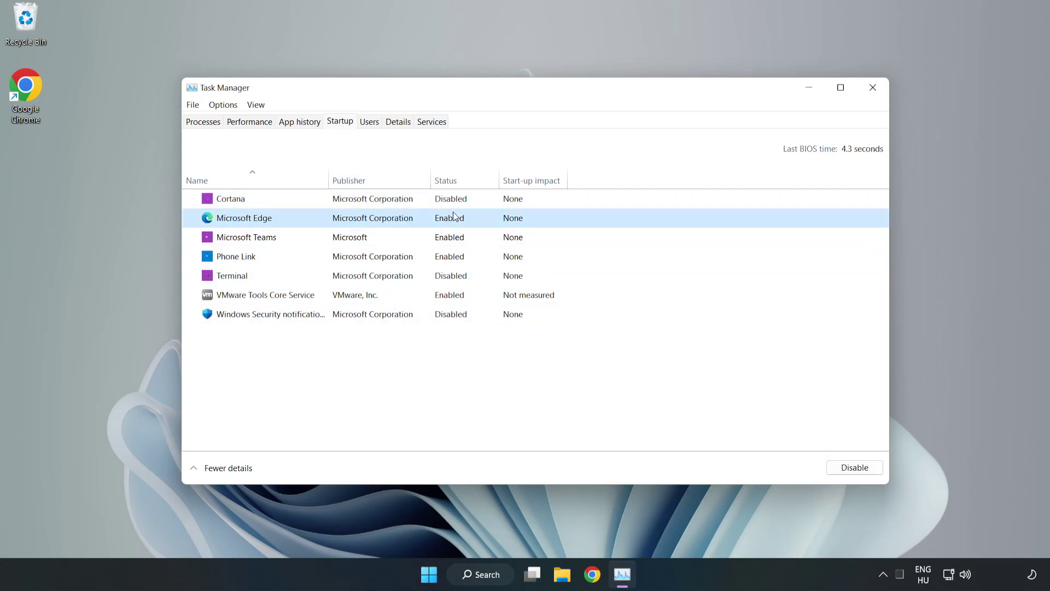
{"action": "left_click", "coordinate": [843, 466]}
{"action": "left_click", "coordinate": [362, 240]}
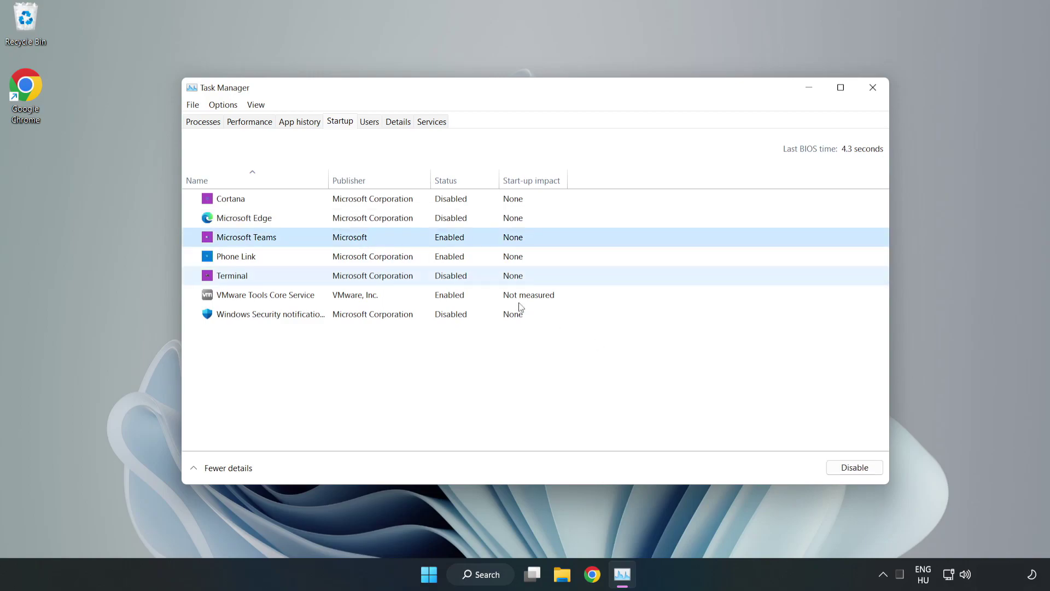
{"action": "left_click", "coordinate": [849, 469]}
{"action": "left_click", "coordinate": [349, 257]}
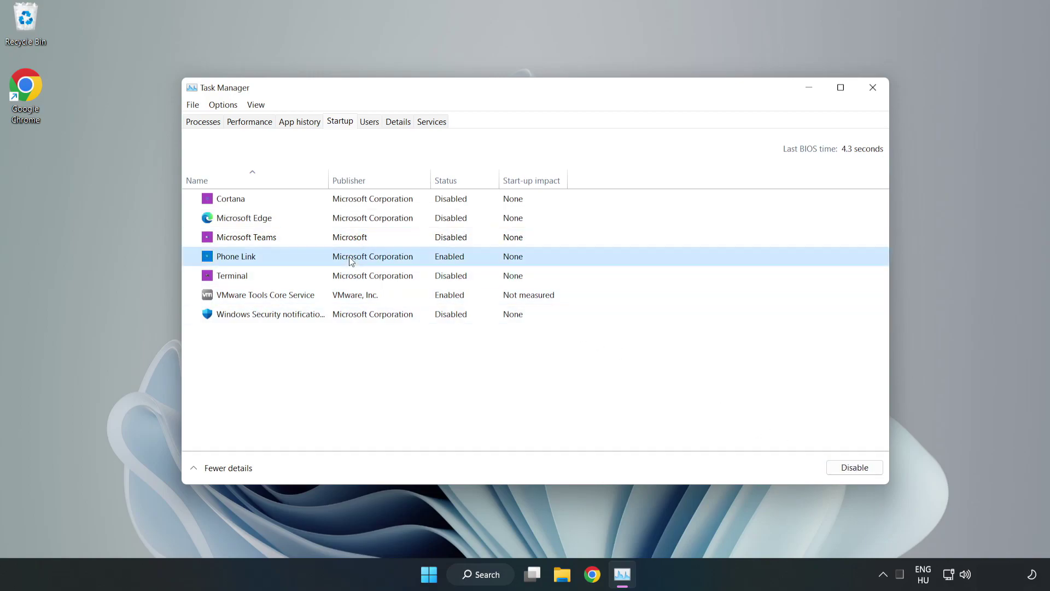
{"action": "left_click", "coordinate": [842, 469]}
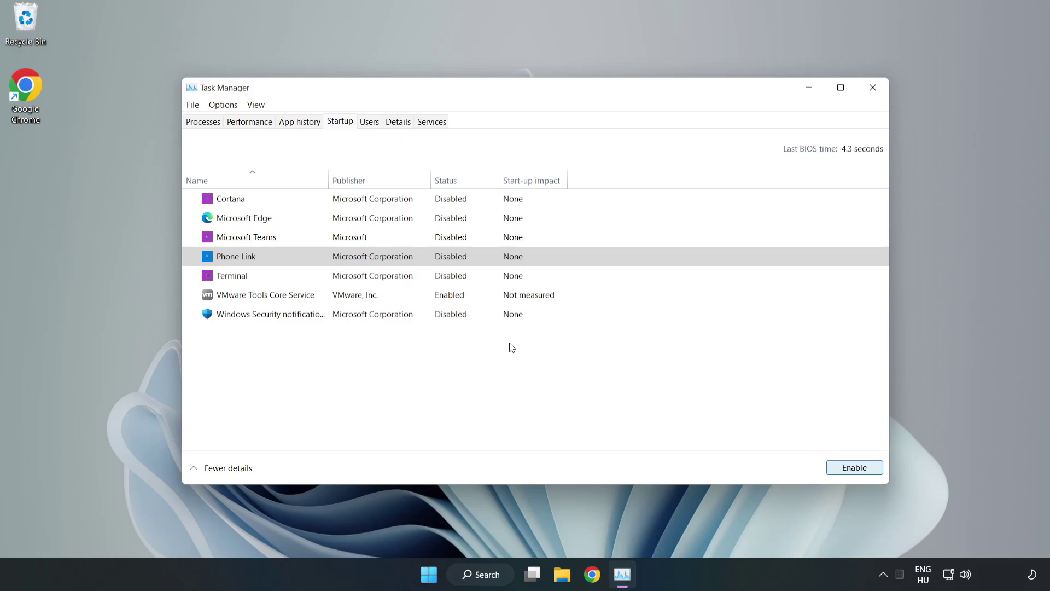
{"action": "left_click", "coordinate": [873, 89]}
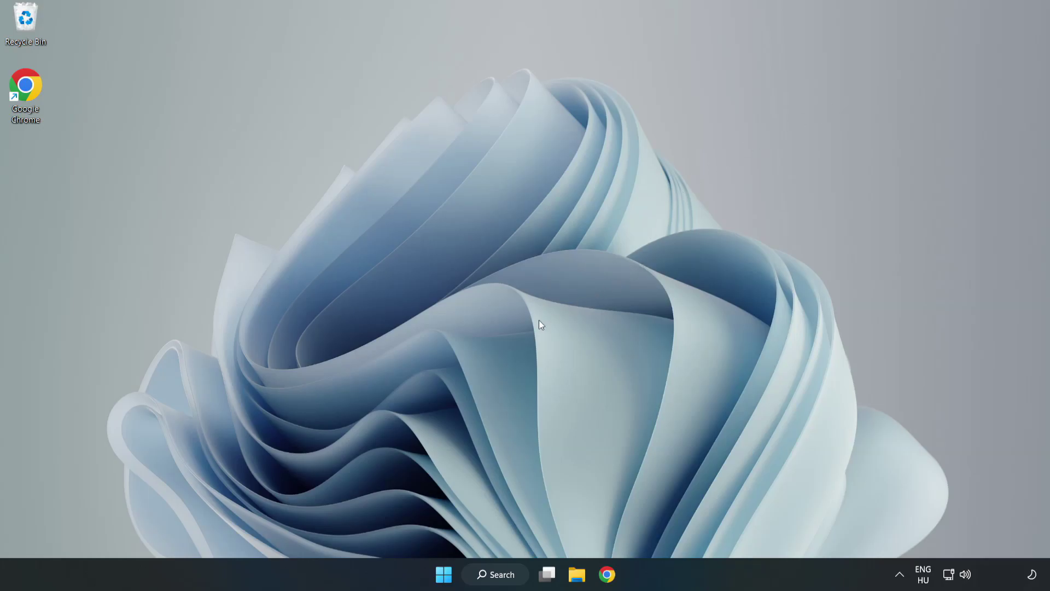
- In Chrome, download the DirectX End-User Runtime Web Installer, dxwebsetup.exe
{"action": "left_click", "coordinate": [605, 577]}
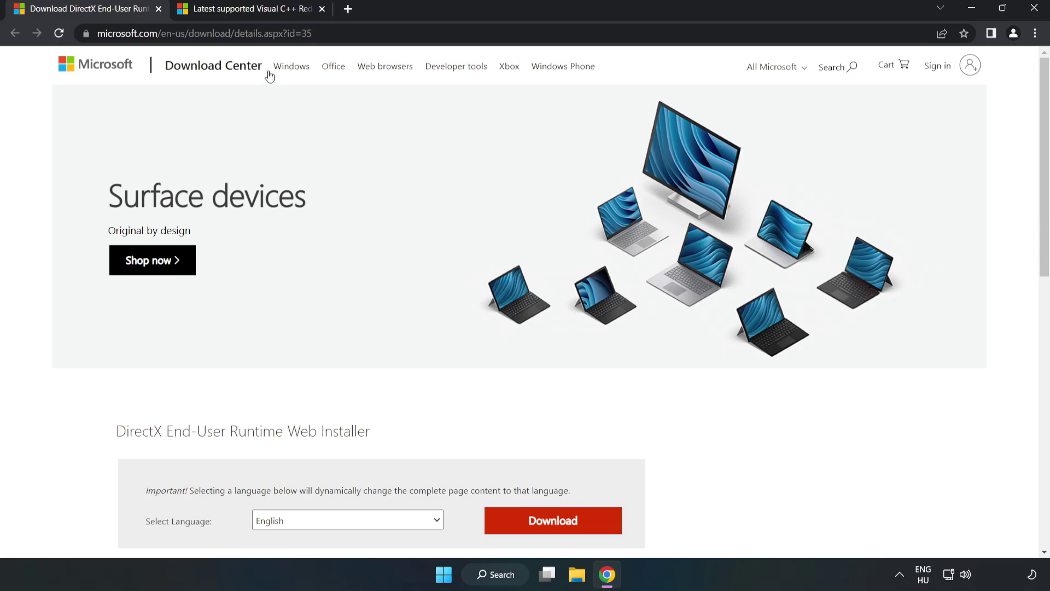
{"action": "left_click", "coordinate": [327, 33]}
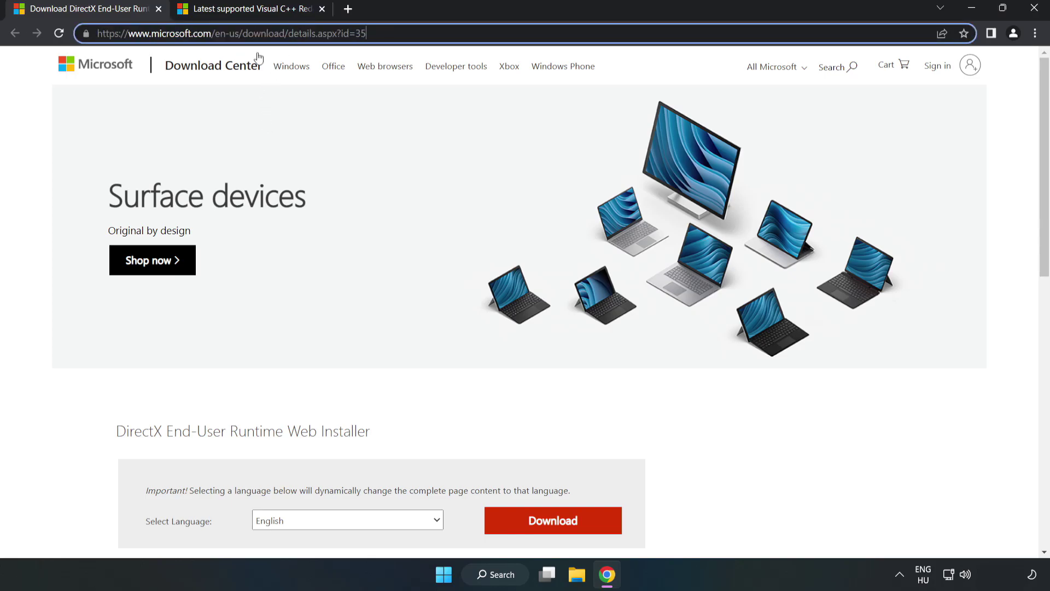
{"action": "left_click", "coordinate": [43, 125]}
{"action": "scroll", "coordinate": [43, 126], "scroll_direction": "down", "scroll_amount": 3}
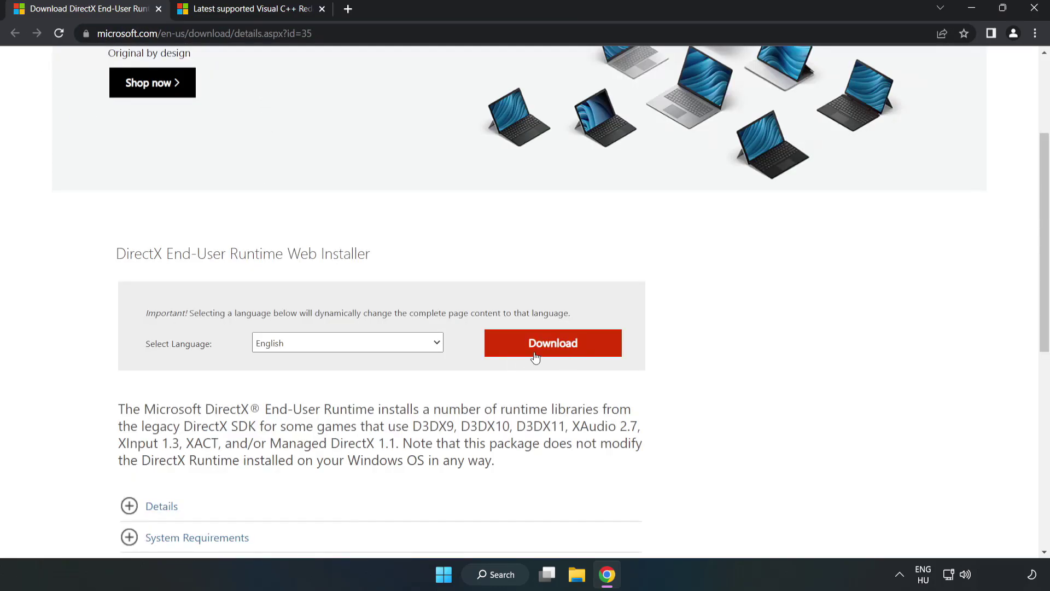
{"action": "left_click", "coordinate": [557, 351]}
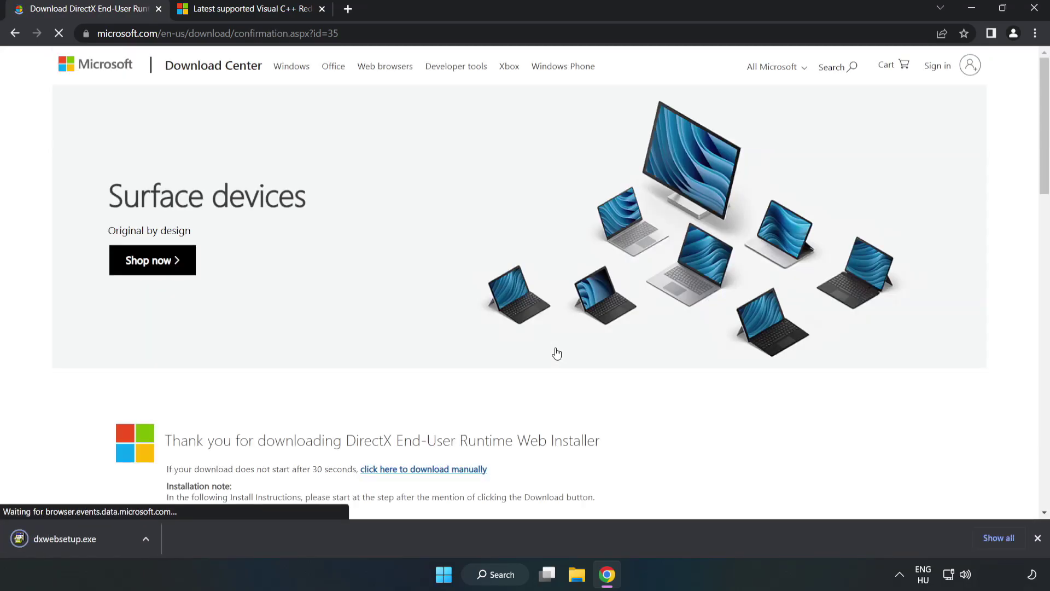
- Run dxwebsetup.exe, accept the licence and decline the Bing Bar; setup reports DirectX already current
{"action": "left_click", "coordinate": [77, 539]}
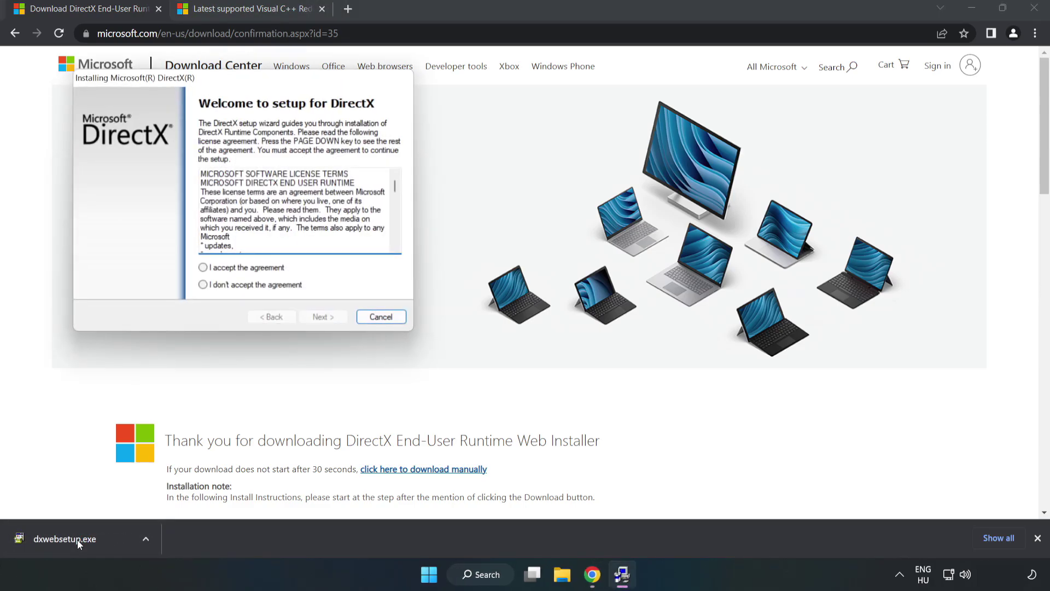
{"action": "left_click_drag", "start_coordinate": [238, 86], "coordinate": [511, 176]}
{"action": "left_click_drag", "start_coordinate": [667, 279], "coordinate": [658, 333]}
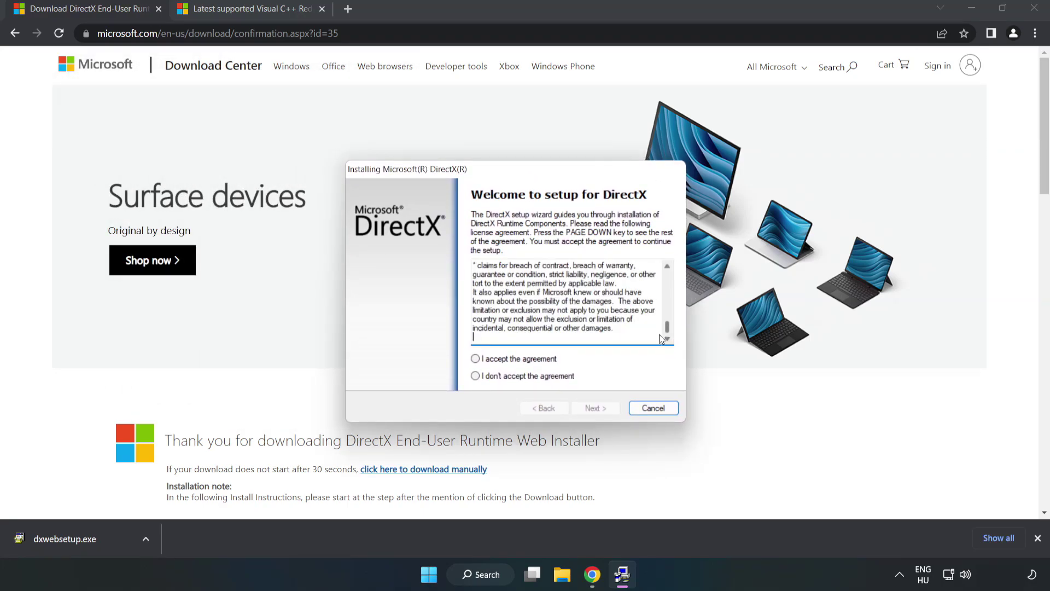
{"action": "left_click", "coordinate": [476, 359]}
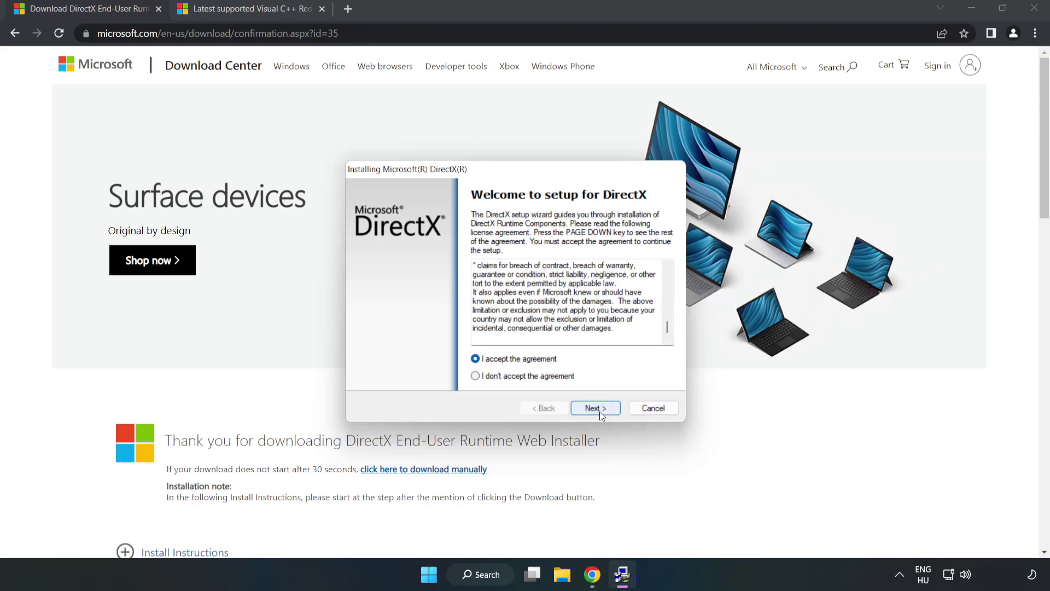
{"action": "left_click", "coordinate": [599, 409]}
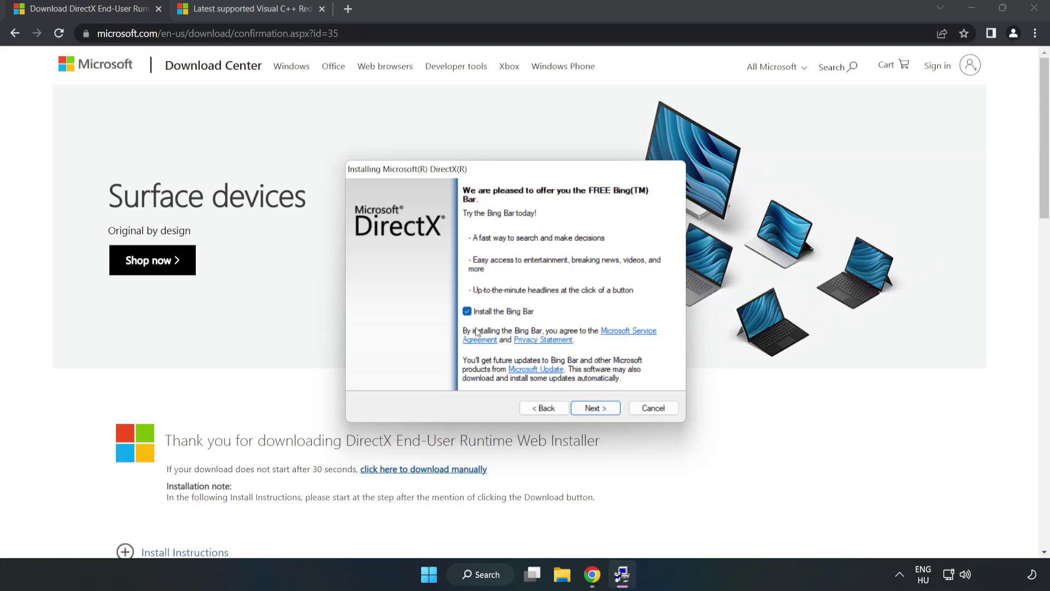
{"action": "left_click", "coordinate": [467, 312]}
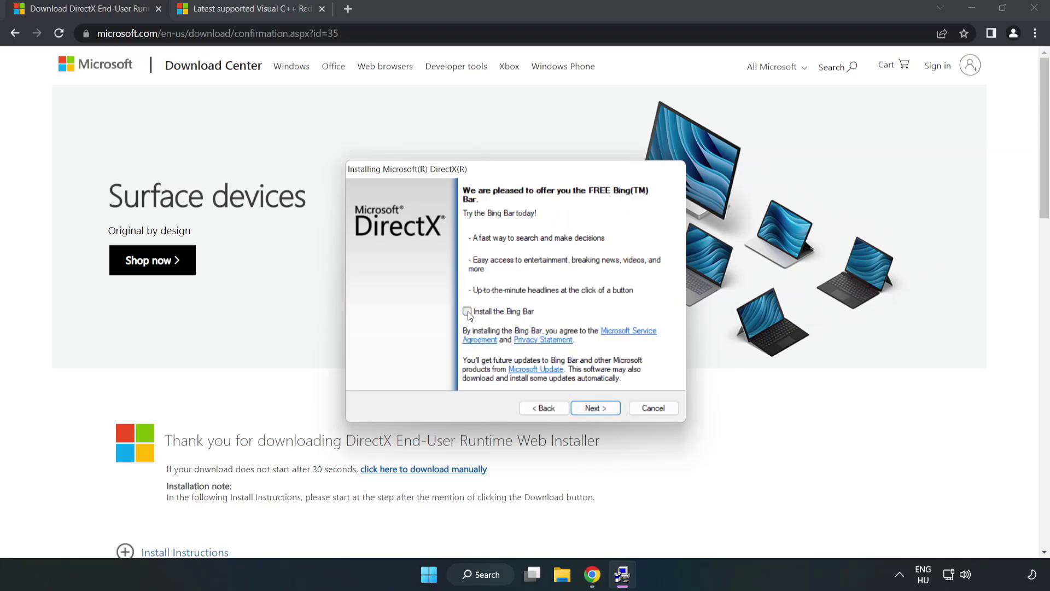
{"action": "left_click", "coordinate": [595, 408]}
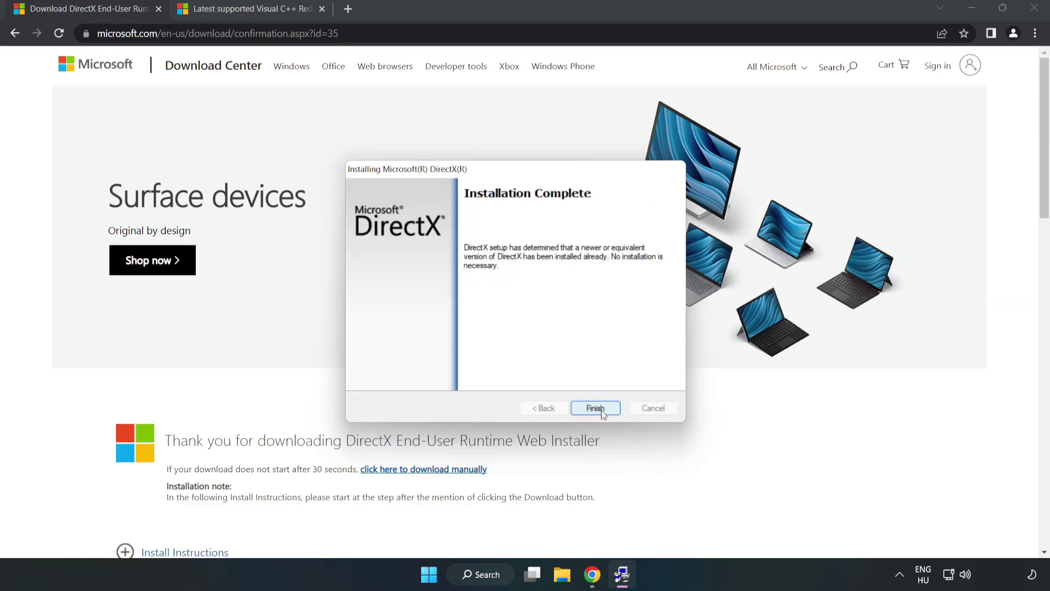
{"action": "left_click", "coordinate": [601, 410]}
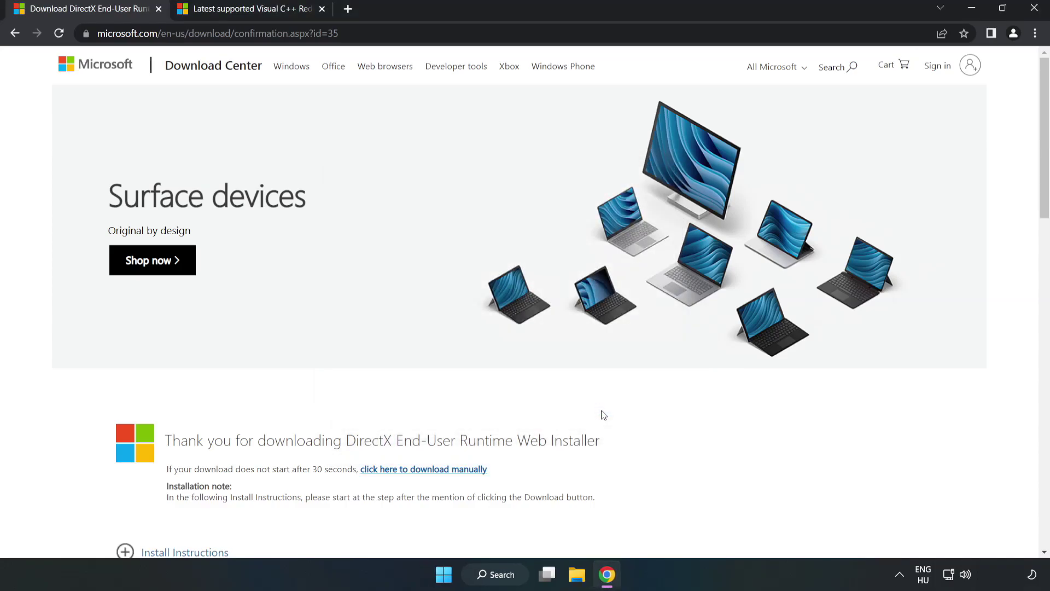
- Close the DirectX page and locate the Visual Studio 2015–2022 redistributable section on the Microsoft page
{"action": "left_click", "coordinate": [159, 9]}
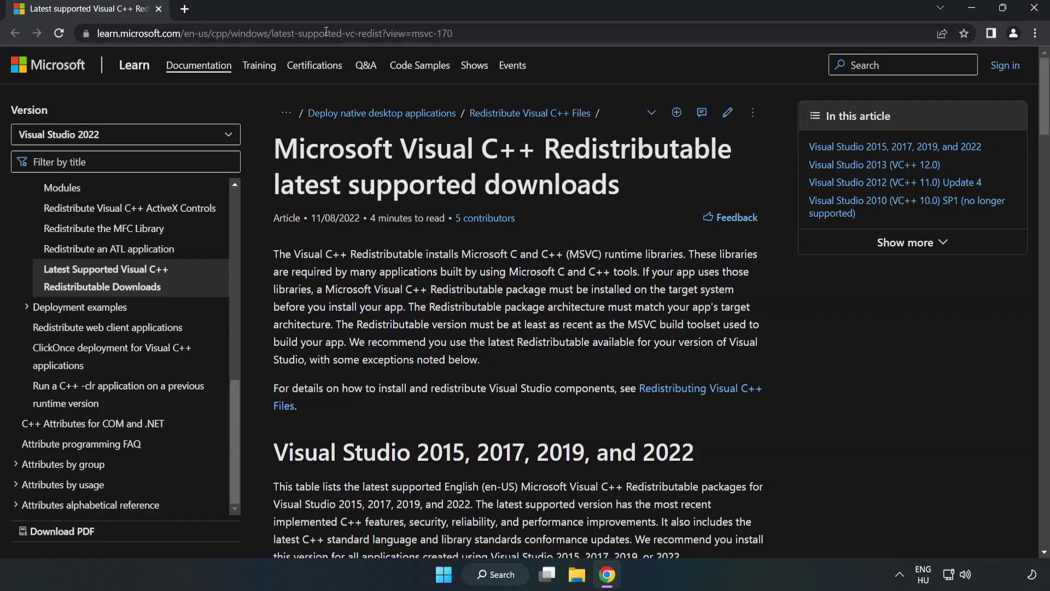
{"action": "left_click", "coordinate": [479, 33]}
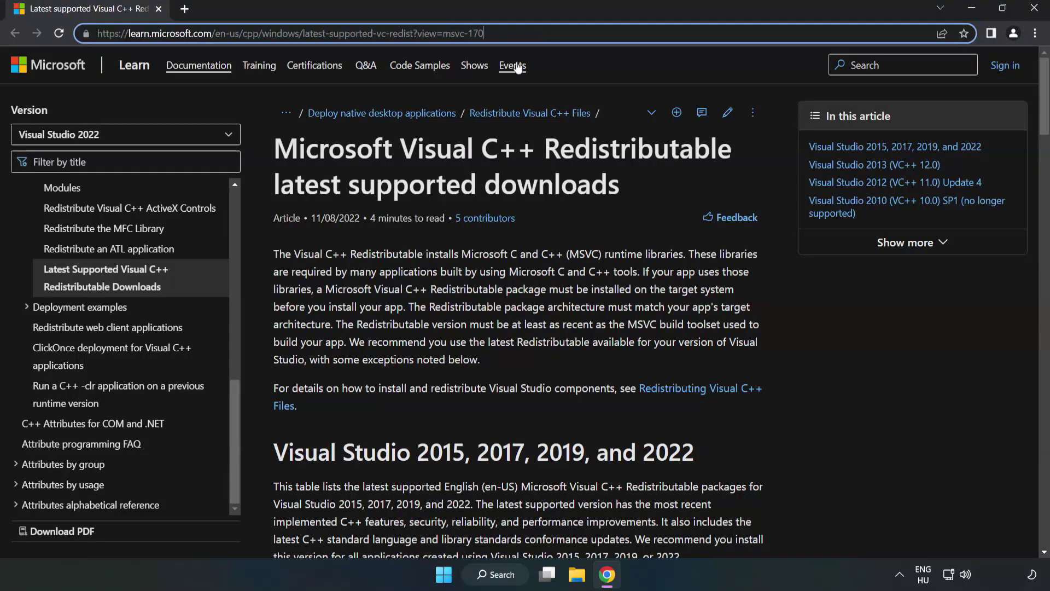
{"action": "left_click", "coordinate": [419, 196]}
{"action": "scroll", "coordinate": [419, 196], "scroll_direction": "down", "scroll_amount": 6}
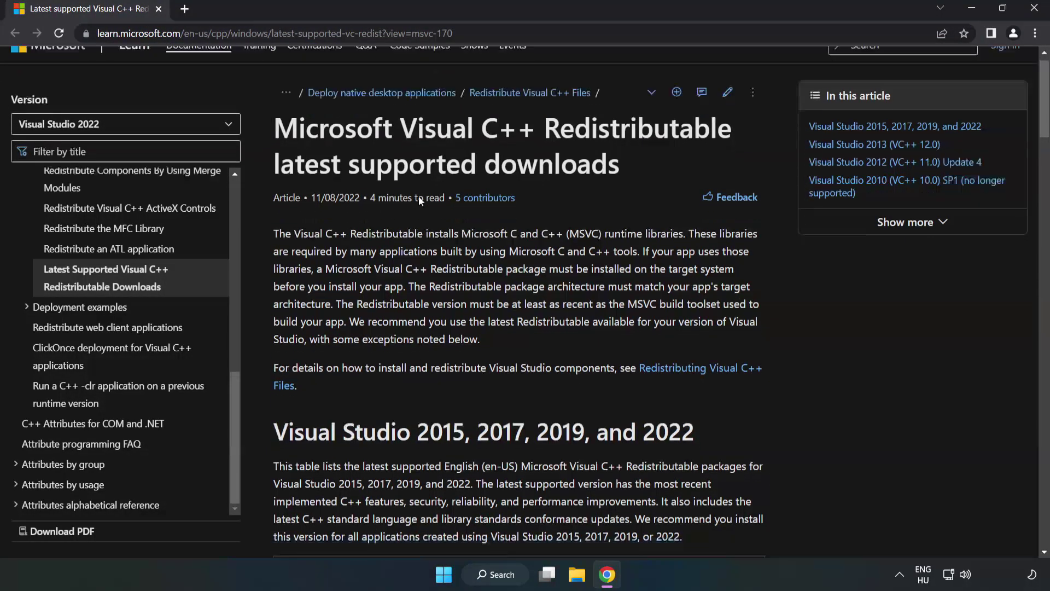
{"action": "scroll", "coordinate": [422, 205], "scroll_direction": "down", "scroll_amount": 1}
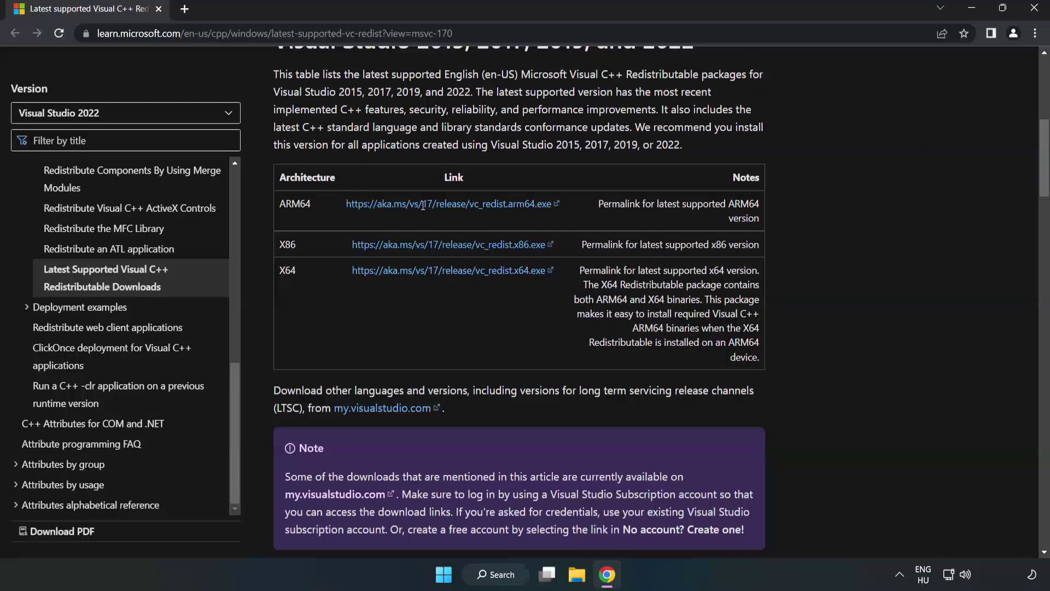
{"action": "scroll", "coordinate": [421, 204], "scroll_direction": "up", "scroll_amount": 1}
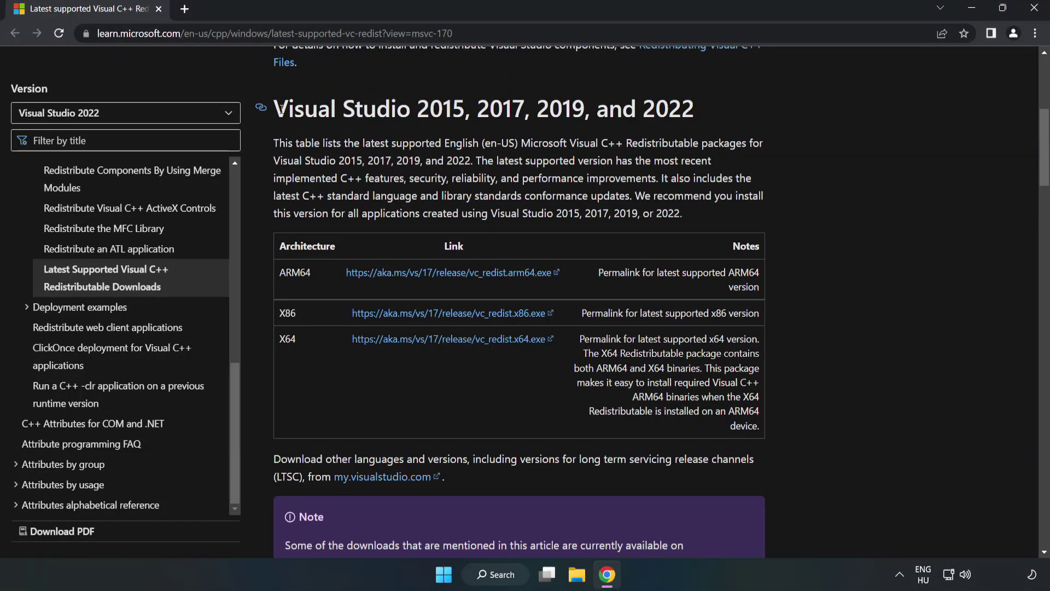
{"action": "left_click_drag", "start_coordinate": [281, 108], "coordinate": [694, 112]}
{"action": "left_click", "coordinate": [651, 138]}
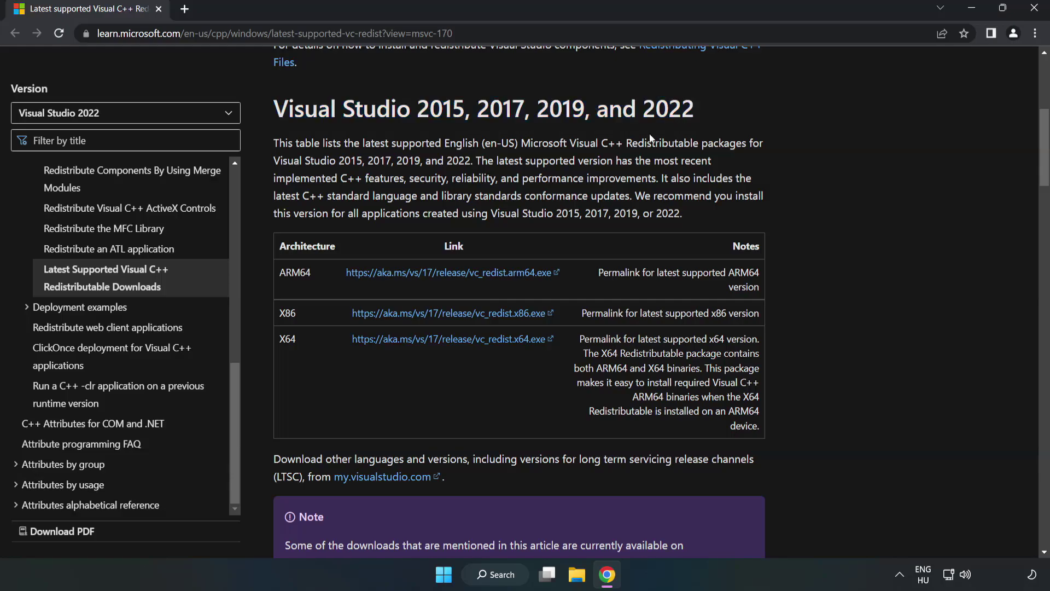
- Download the ARM64, x86 and x64 vc_redist installers
{"action": "left_click", "coordinate": [432, 272]}
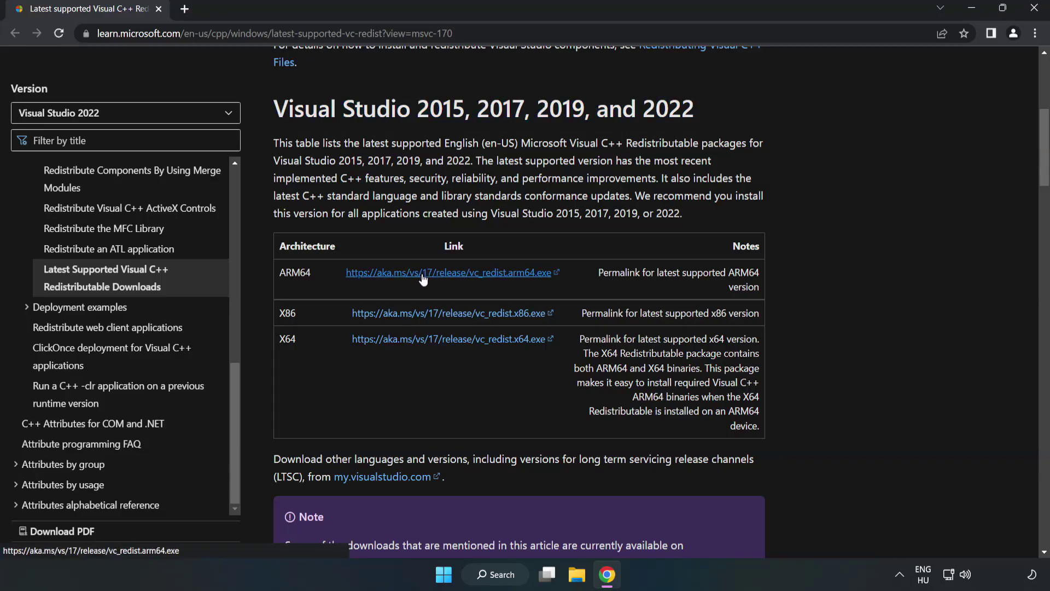
{"action": "left_click", "coordinate": [428, 321]}
{"action": "left_click", "coordinate": [441, 341]}
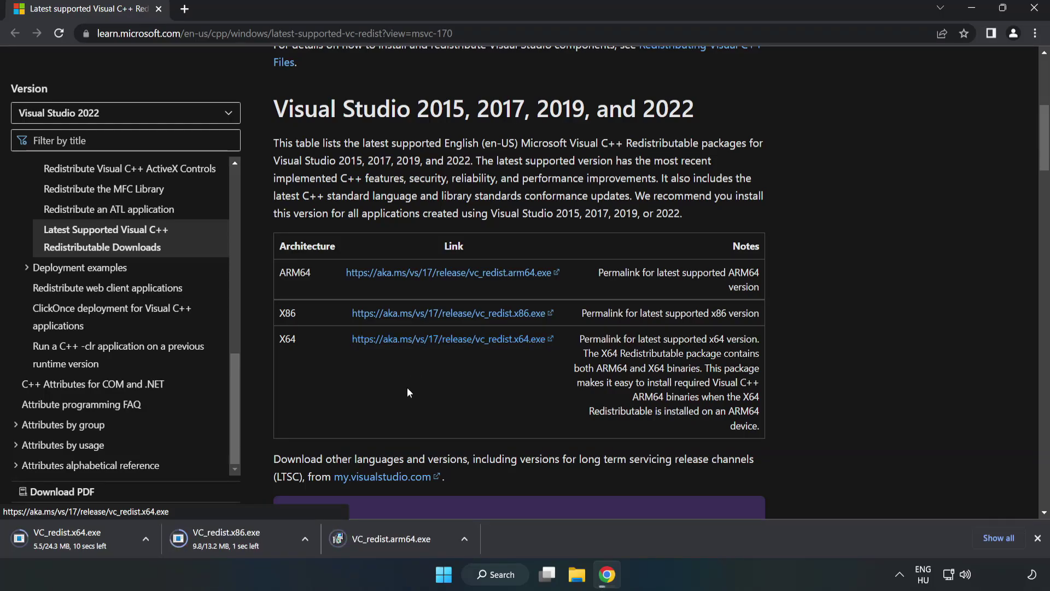
- Try installing VC_redist.arm64.exe and dismiss its unsupported-processor error 0x80070661
{"action": "left_click", "coordinate": [400, 539]}
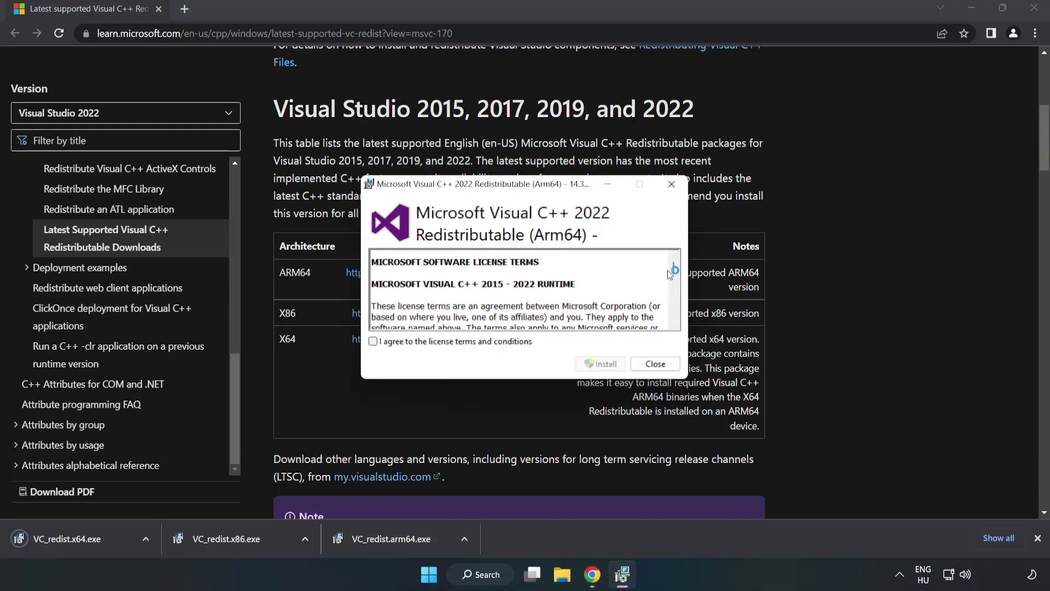
{"action": "left_click_drag", "start_coordinate": [673, 267], "coordinate": [675, 322]}
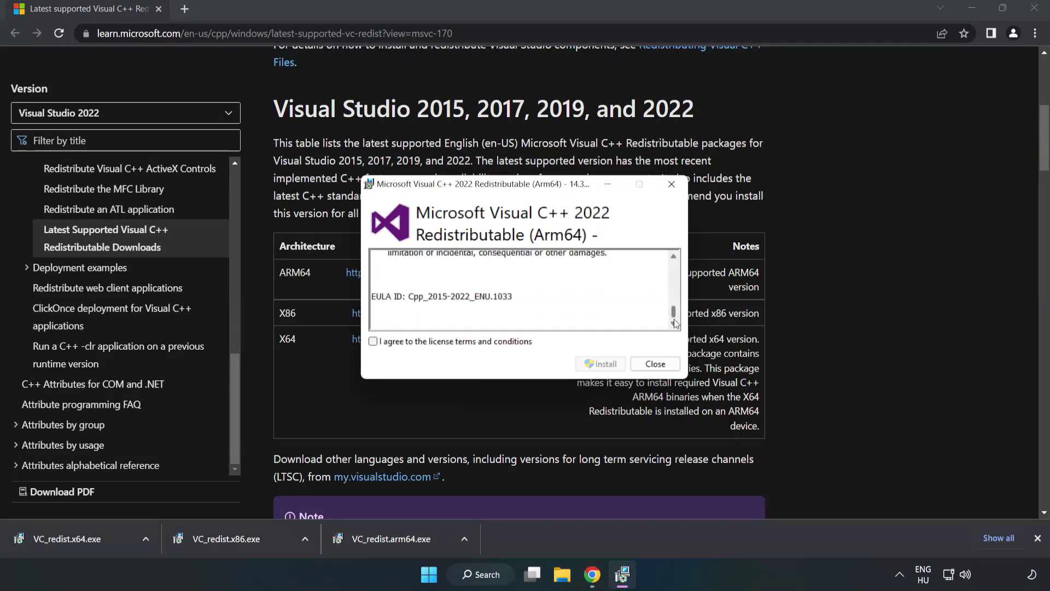
{"action": "left_click", "coordinate": [373, 341]}
{"action": "left_click", "coordinate": [603, 365]}
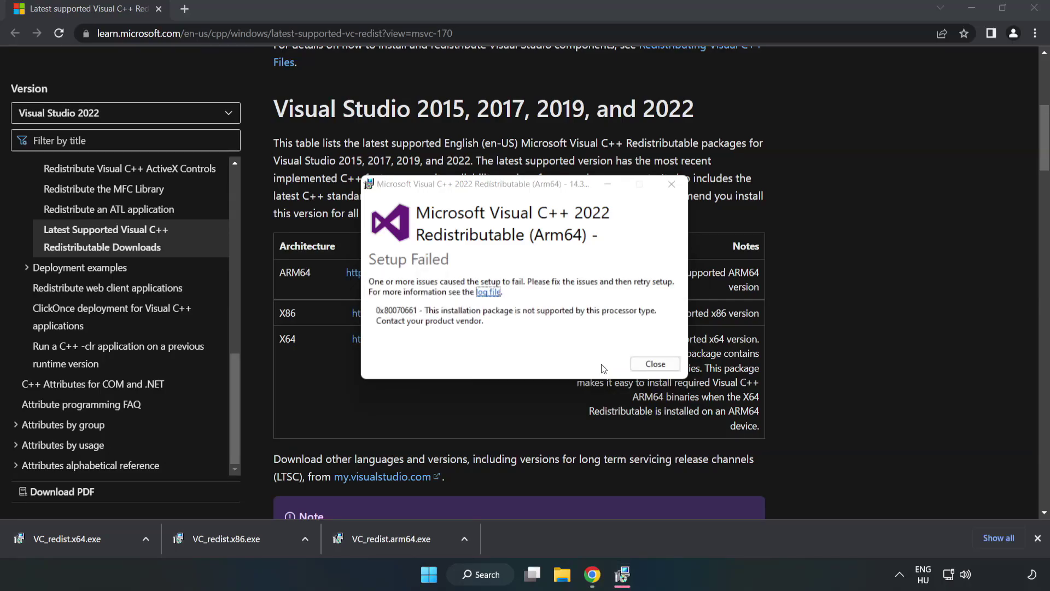
{"action": "left_click", "coordinate": [655, 363]}
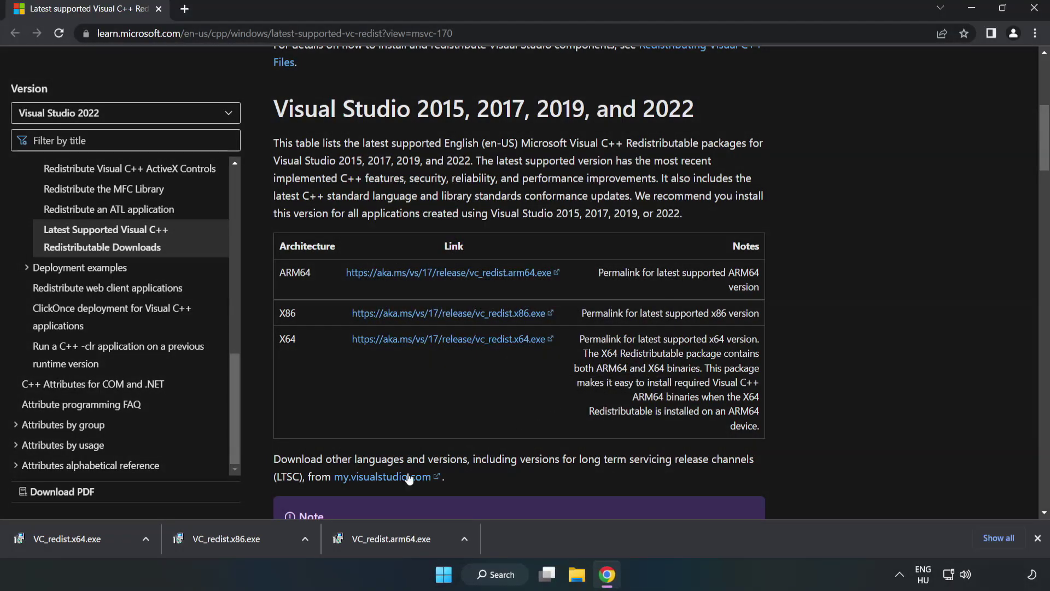
- Install the x86 Visual C++ 2015-2022 Redistributable 14.34.31931 from VC_redist.x86.exe
{"action": "left_click", "coordinate": [233, 536]}
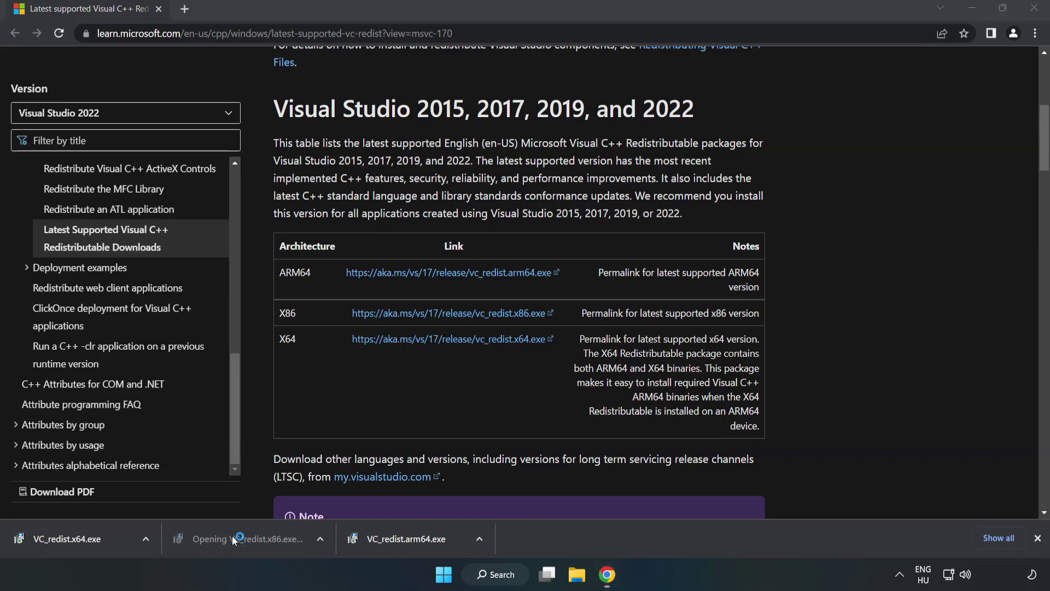
{"action": "left_click_drag", "start_coordinate": [670, 268], "coordinate": [672, 326]}
{"action": "left_click", "coordinate": [373, 342]}
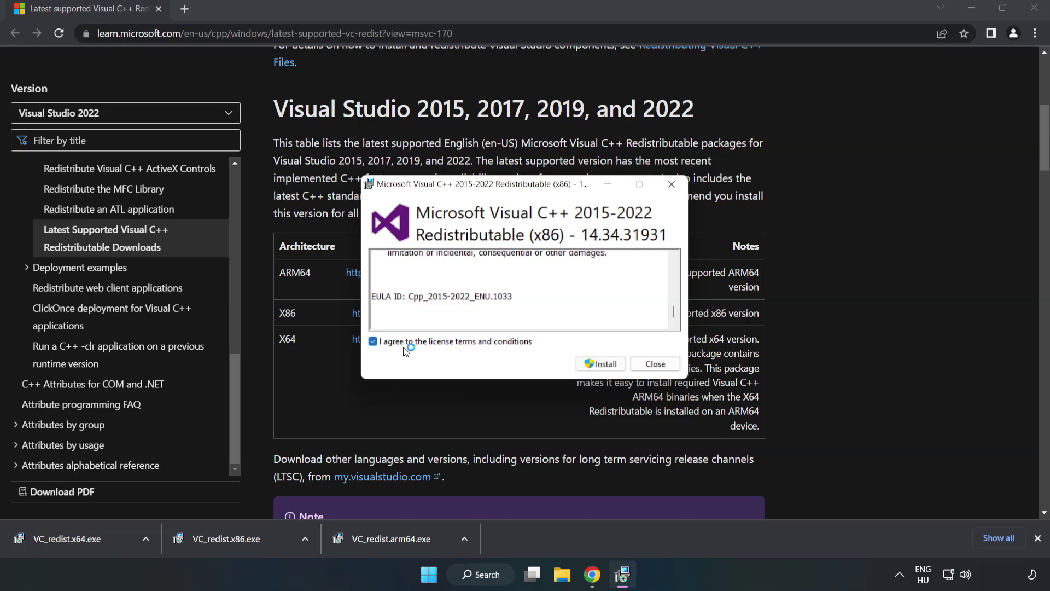
{"action": "left_click", "coordinate": [596, 364]}
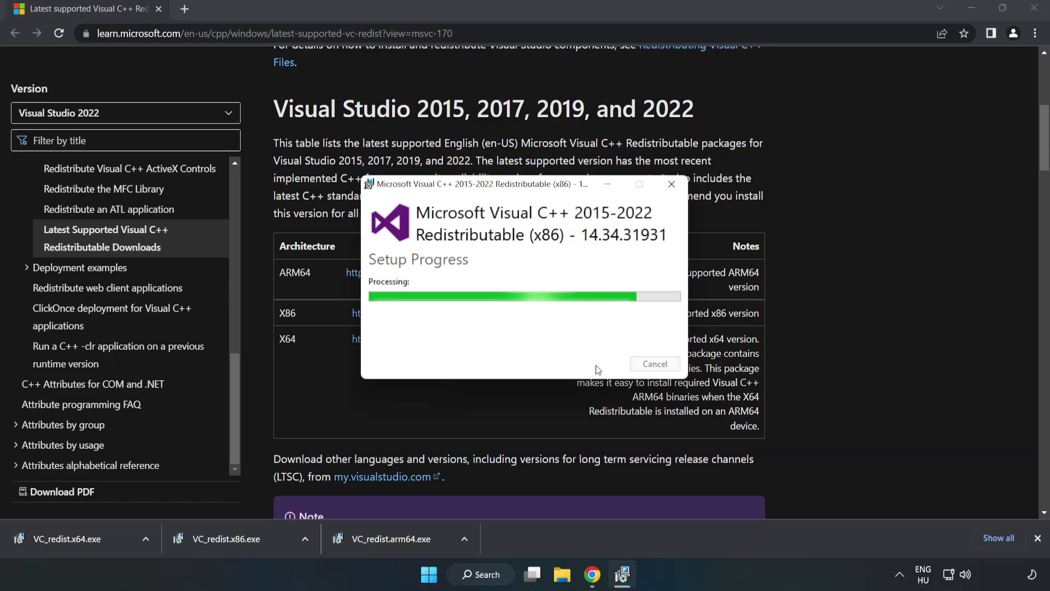
{"action": "left_click", "coordinate": [662, 363]}
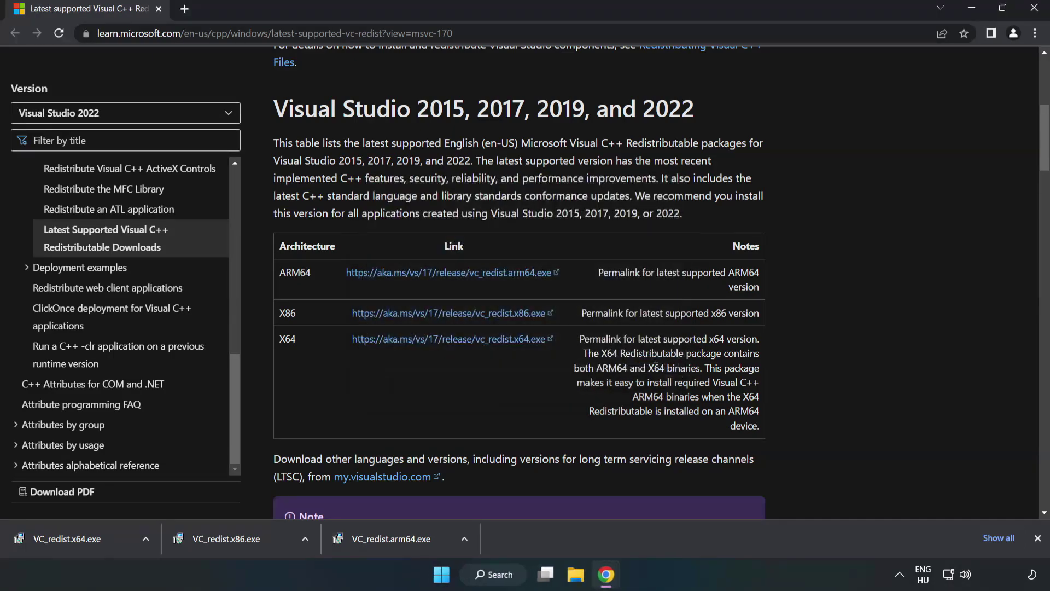
- Install the x64 Visual C++ 2015-2022 Redistributable from VC_redist.x64.exe, then close Chrome
{"action": "left_click", "coordinate": [57, 535]}
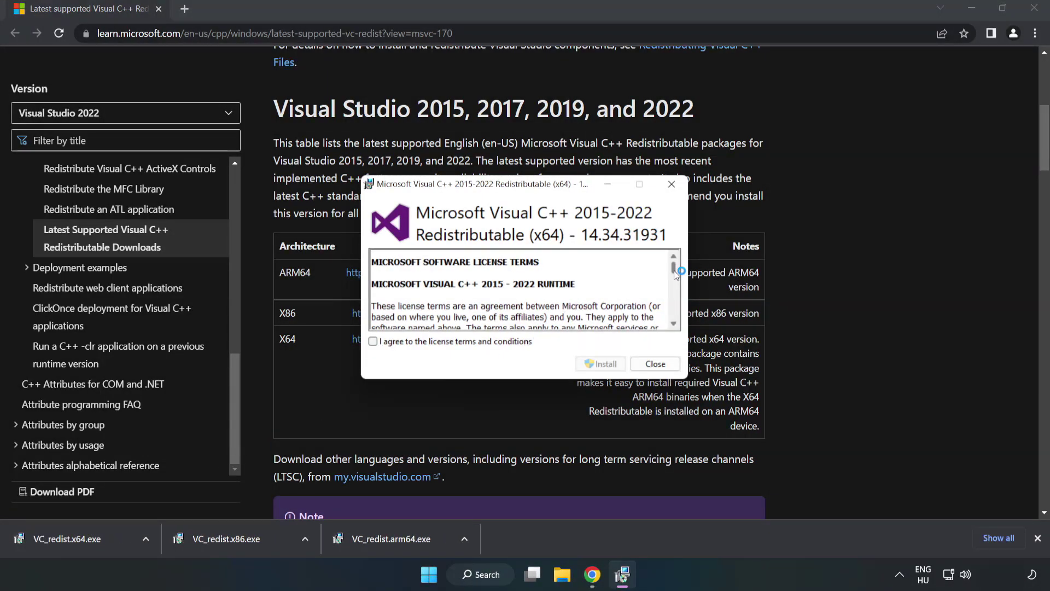
{"action": "left_click_drag", "start_coordinate": [674, 270], "coordinate": [674, 320]}
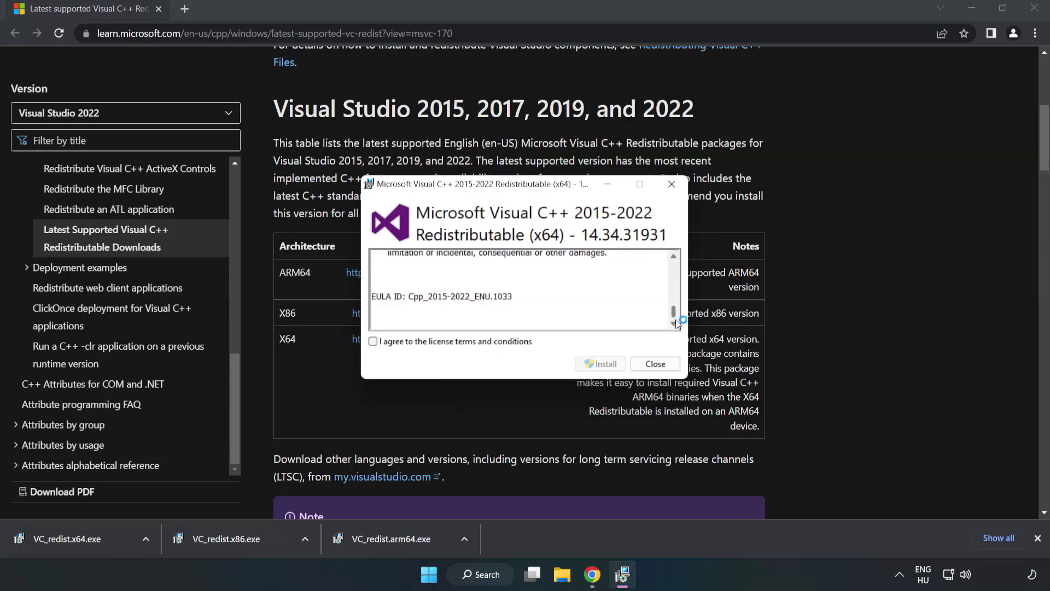
{"action": "left_click", "coordinate": [373, 341]}
{"action": "left_click", "coordinate": [603, 361]}
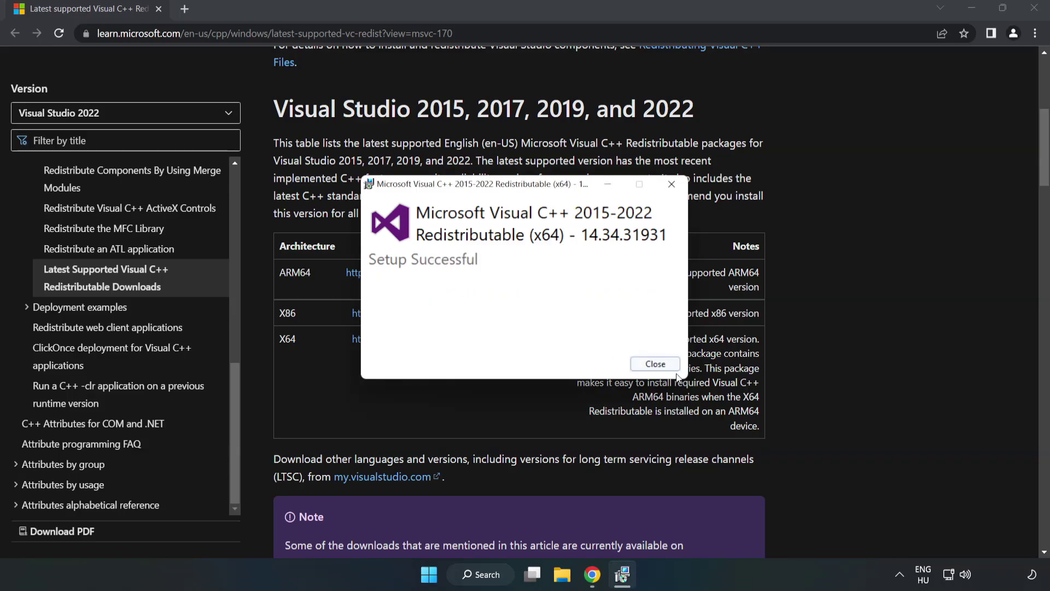
{"action": "left_click", "coordinate": [660, 370]}
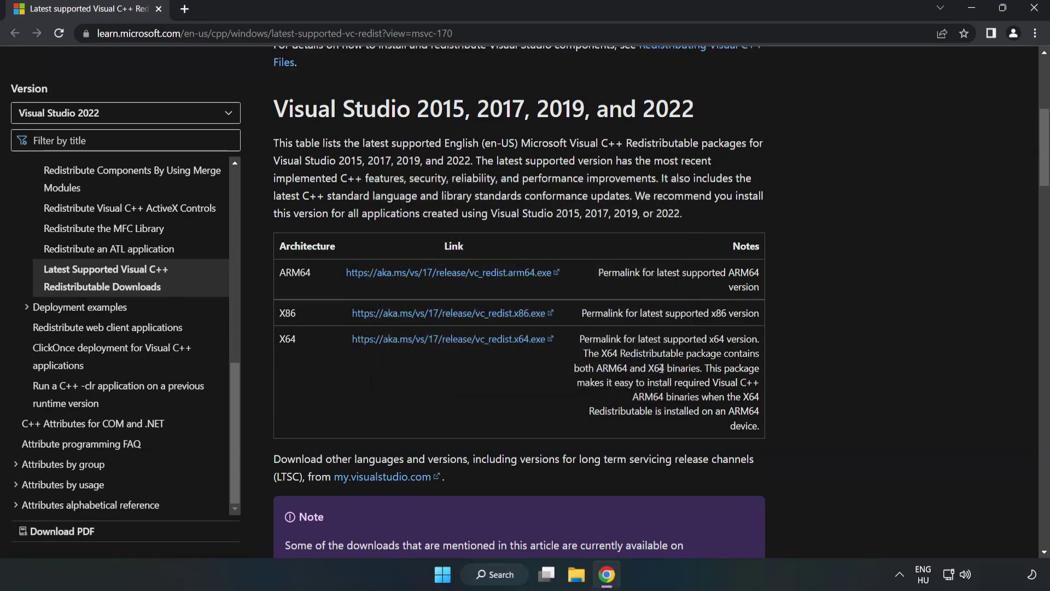
{"action": "left_click", "coordinate": [1035, 10]}
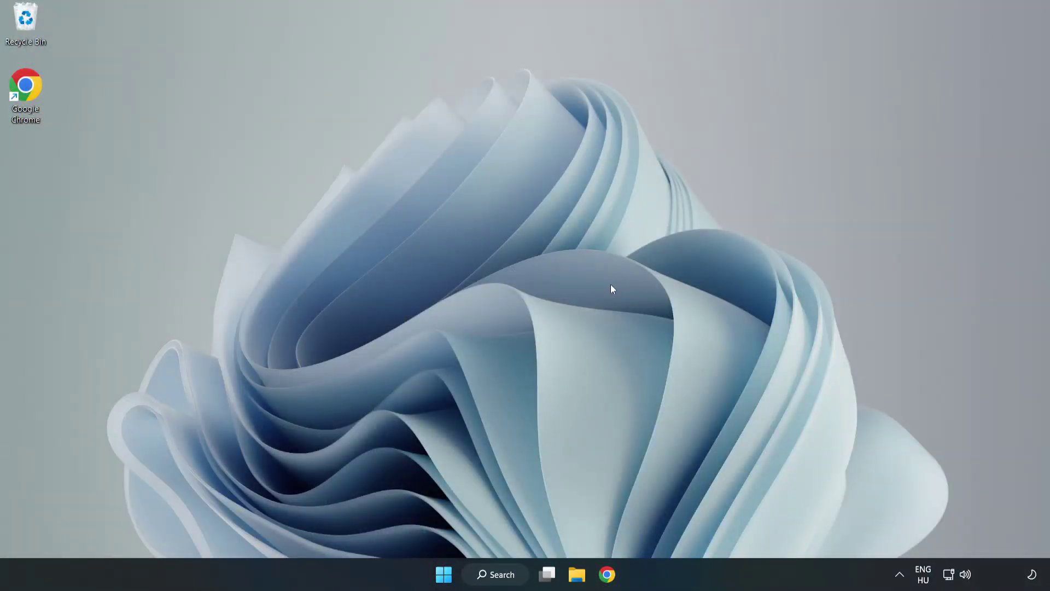
- Search for cmd and launch Command Prompt as administrator, moving its window toward the centre
{"action": "left_click", "coordinate": [510, 574]}
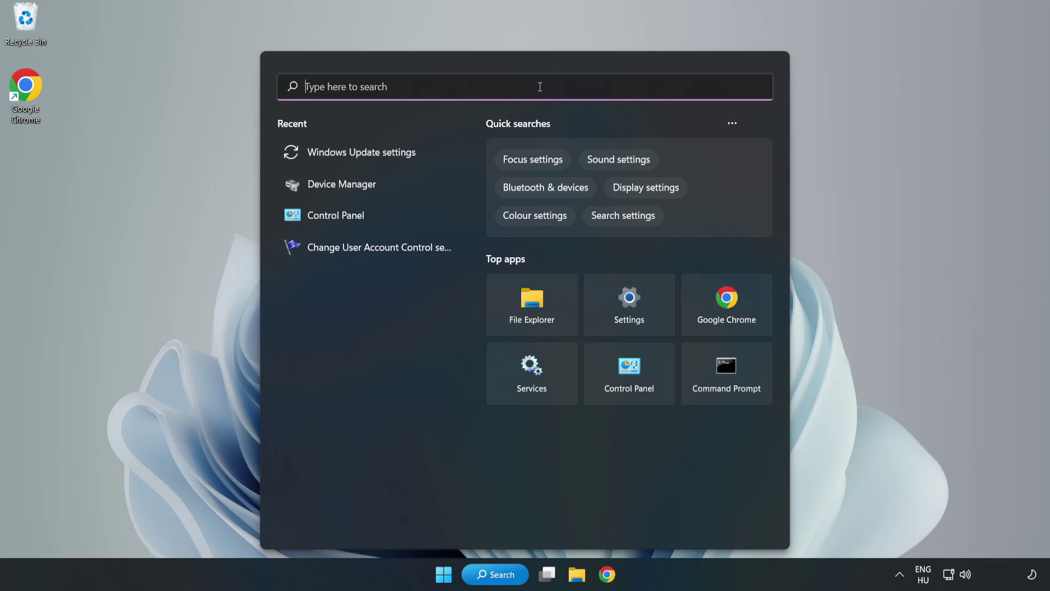
{"action": "type", "text": "cmd"}
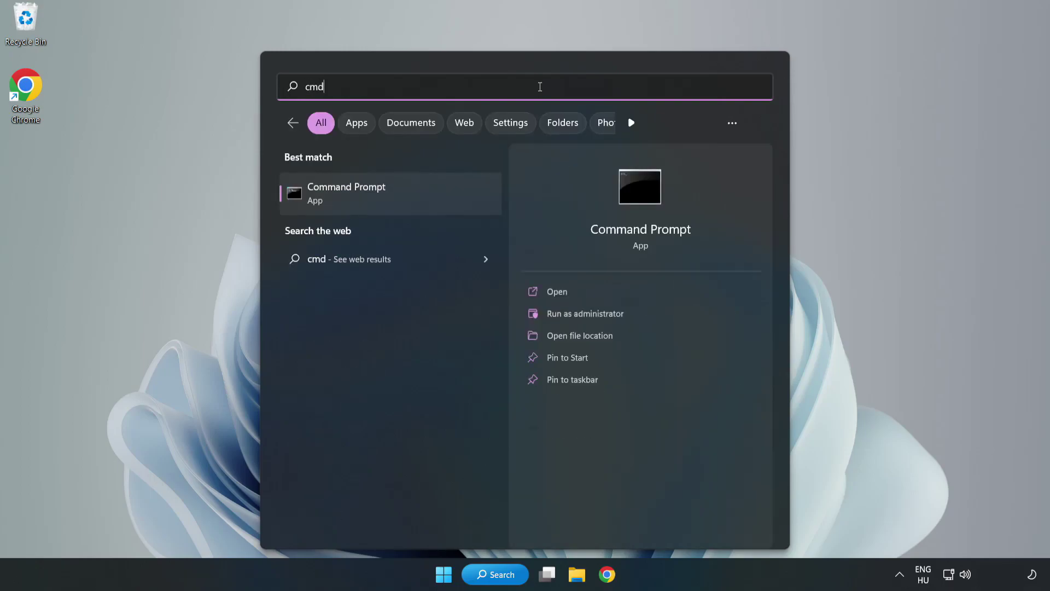
{"action": "left_click", "coordinate": [414, 198]}
{"action": "right_click", "coordinate": [414, 198]}
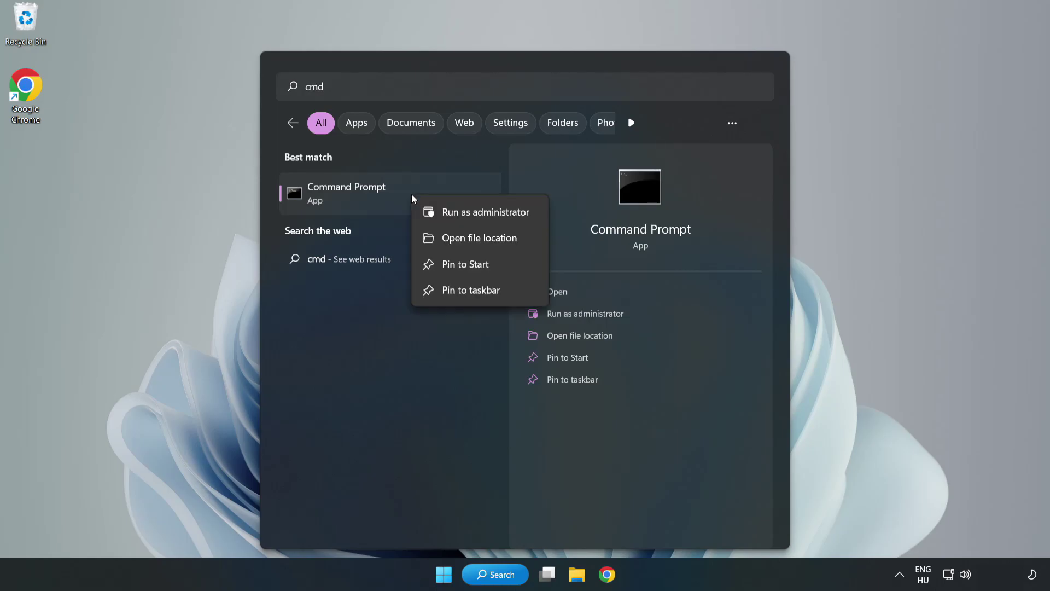
{"action": "left_click", "coordinate": [455, 217]}
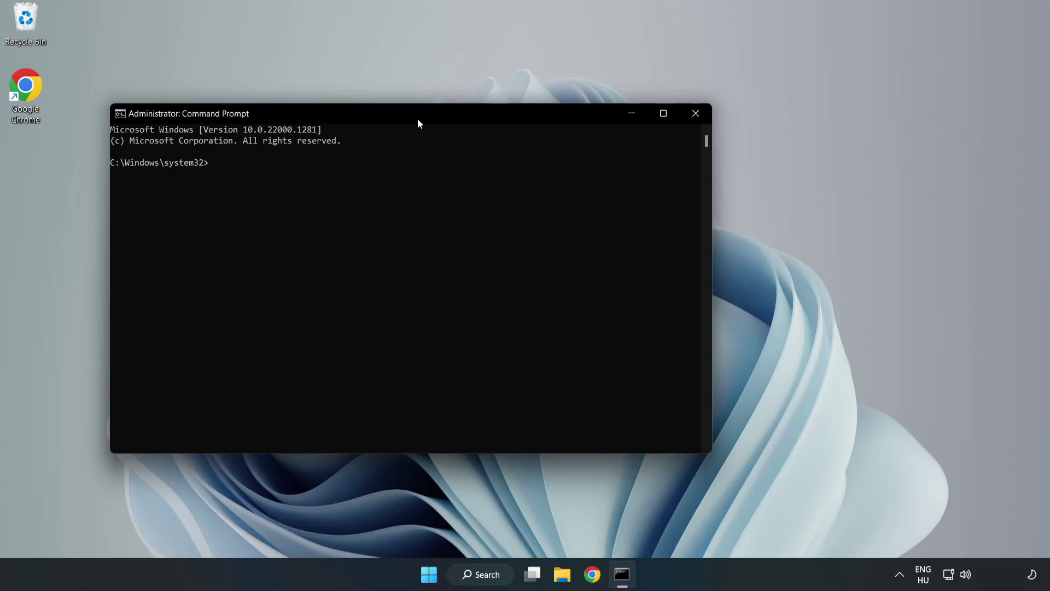
{"action": "left_click_drag", "start_coordinate": [418, 120], "coordinate": [534, 120]}
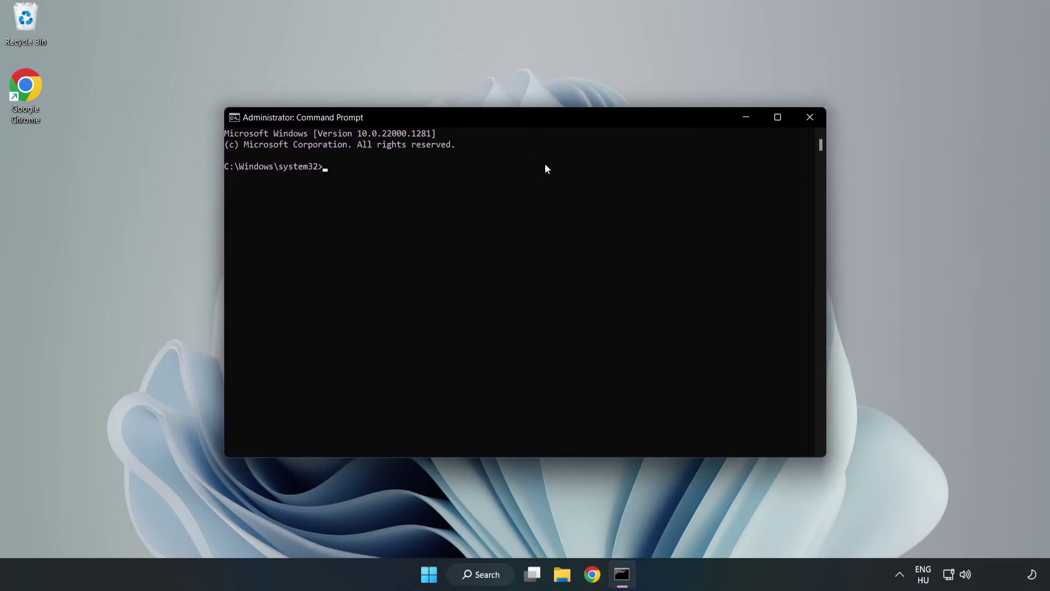
- Run sfc /scannow; the scan completes at 100% with no integrity violations
{"action": "type", "text": "sfc "}
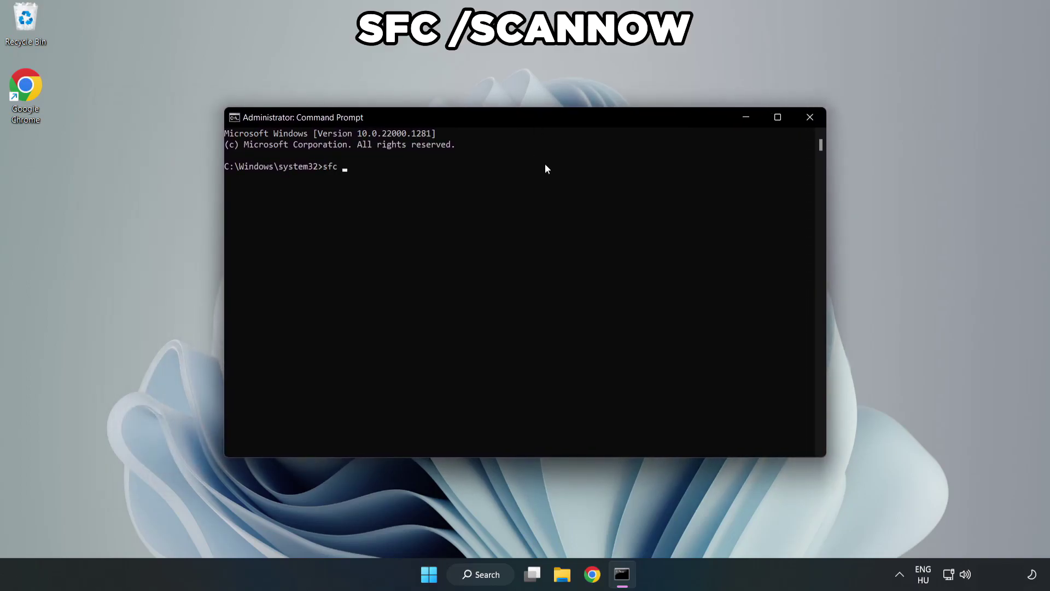
{"action": "type", "text": "/scannow"}
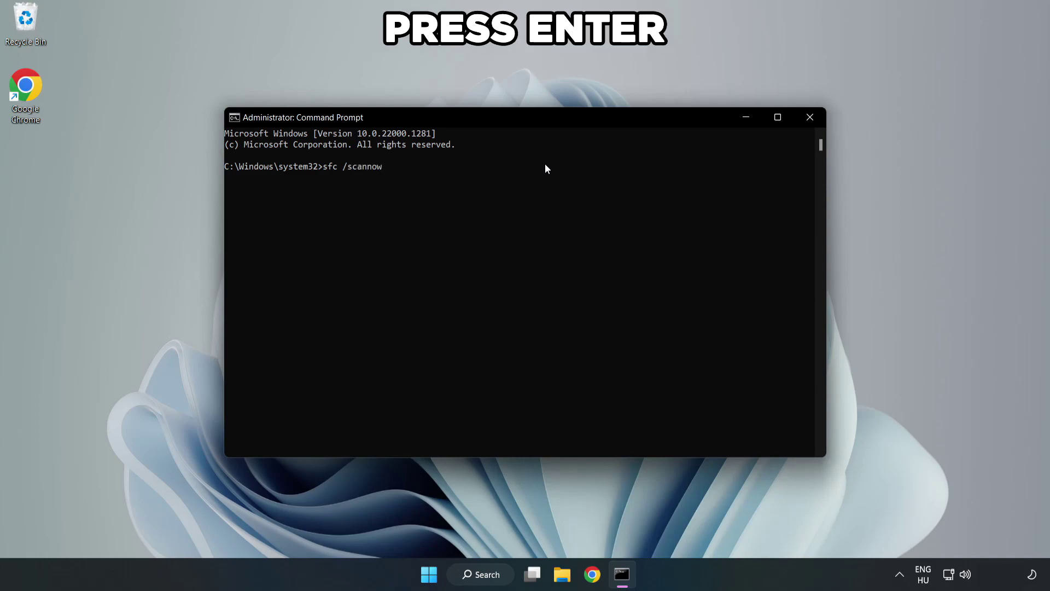
{"action": "key", "text": "Return"}
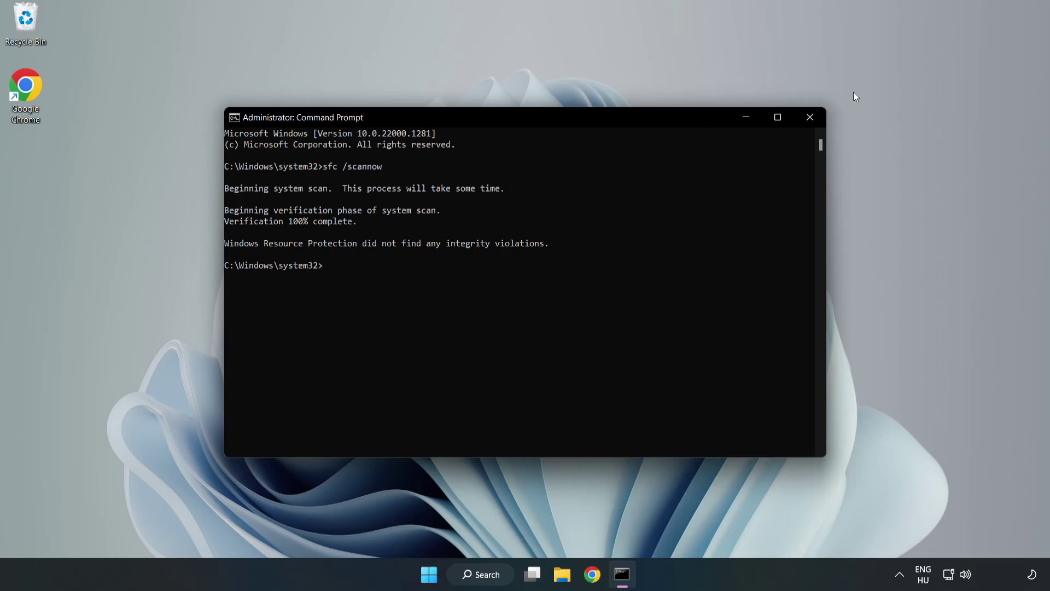
- Close Command Prompt and show the Start menu's power options with Restart
{"action": "left_click", "coordinate": [809, 122]}
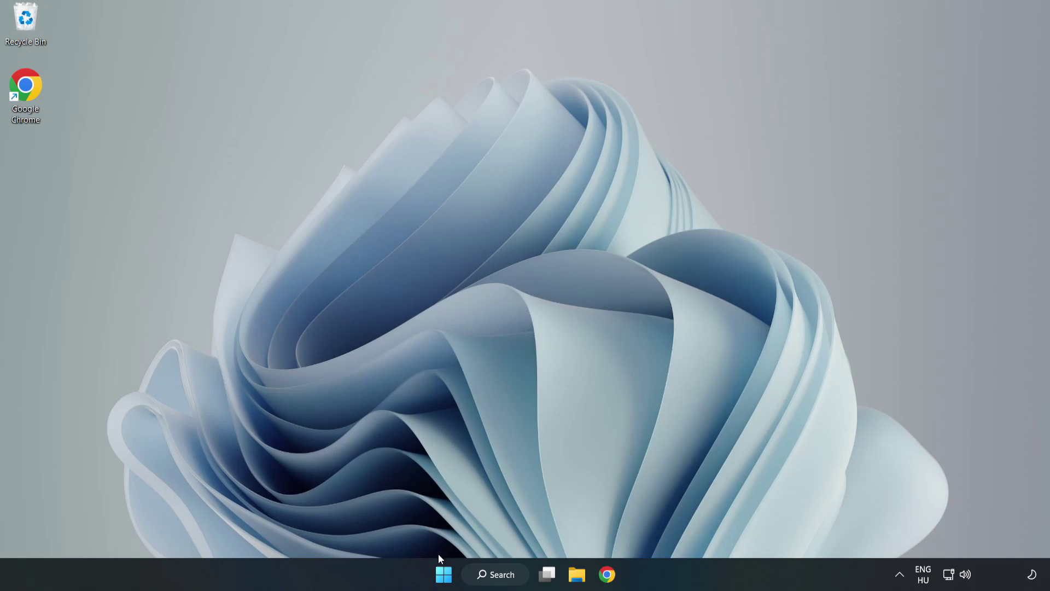
{"action": "left_click", "coordinate": [443, 573]}
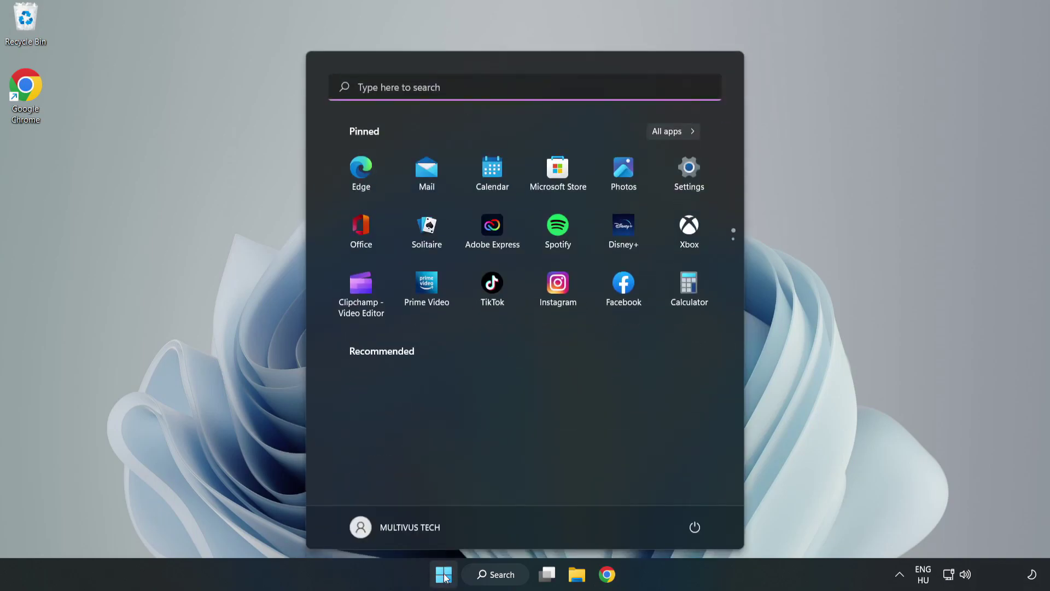
{"action": "left_click", "coordinate": [694, 527]}
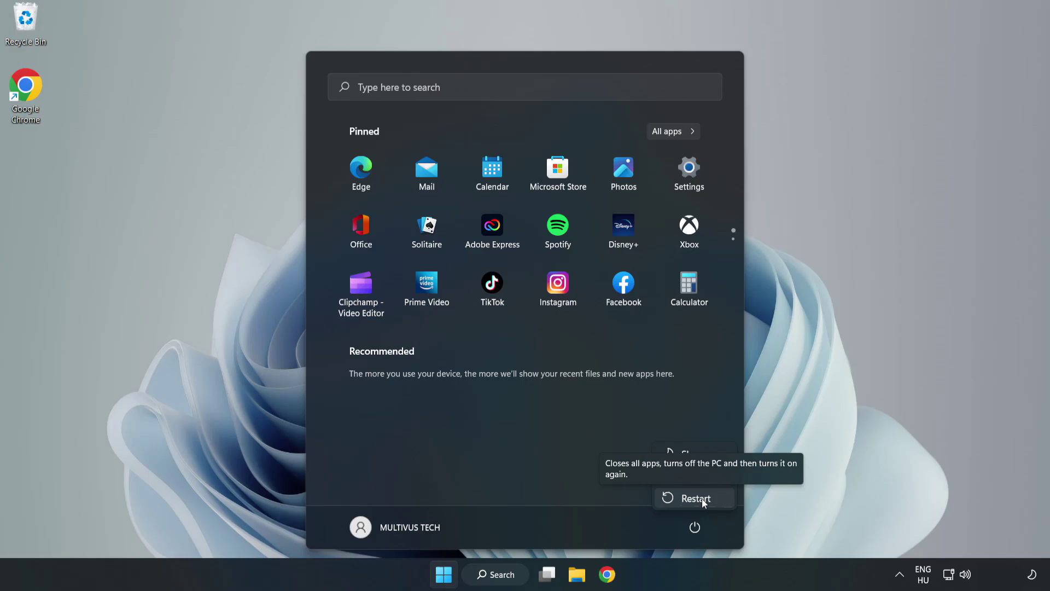